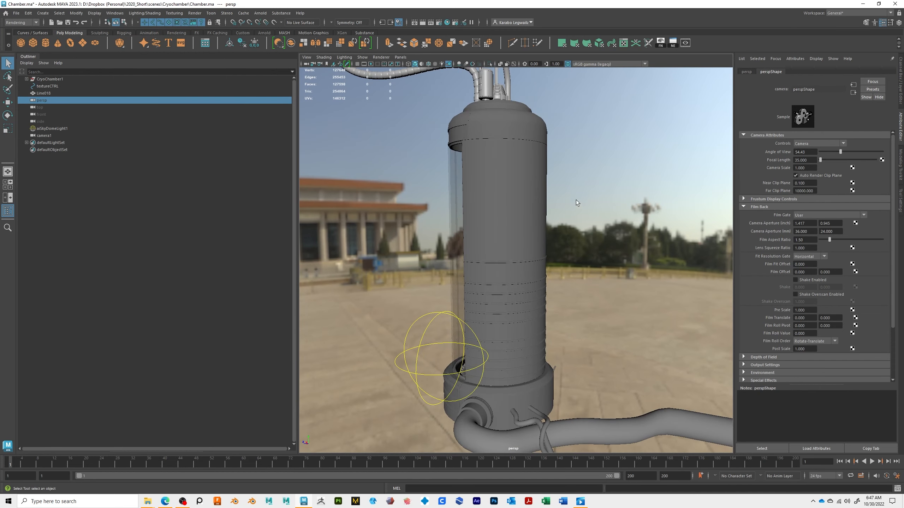
Step: Orbit around the chamber and play the ChamberTest reference video of the textured chamber
{"action": "mouse_move", "coordinate": [586, 201]}
{"action": "left_mouse_down", "text": "alt"}
{"action": "mouse_move", "coordinate": [576, 204]}
{"action": "mouse_move", "coordinate": [582, 195]}
{"action": "left_mouse_up", "text": "alt"}
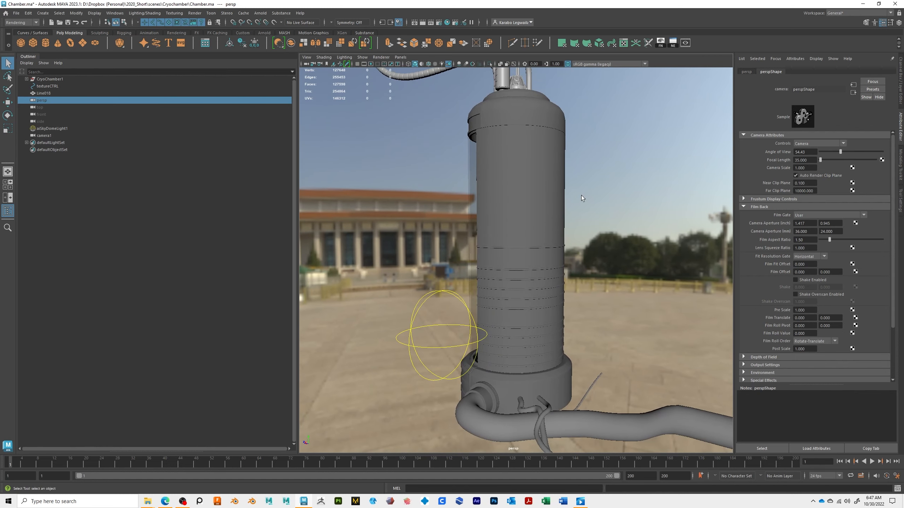
{"action": "left_click_drag", "start_coordinate": [589, 352], "coordinate": [509, 282], "text": "alt"}
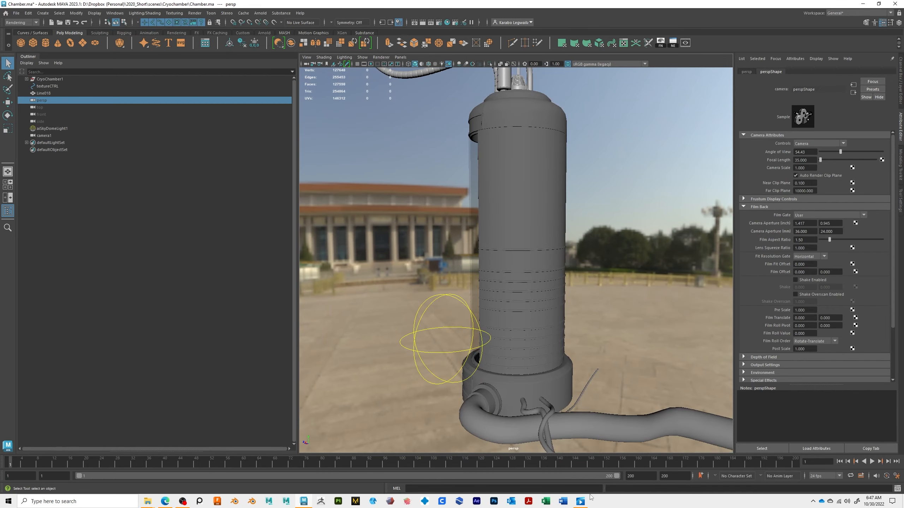
{"action": "left_click", "coordinate": [587, 504]}
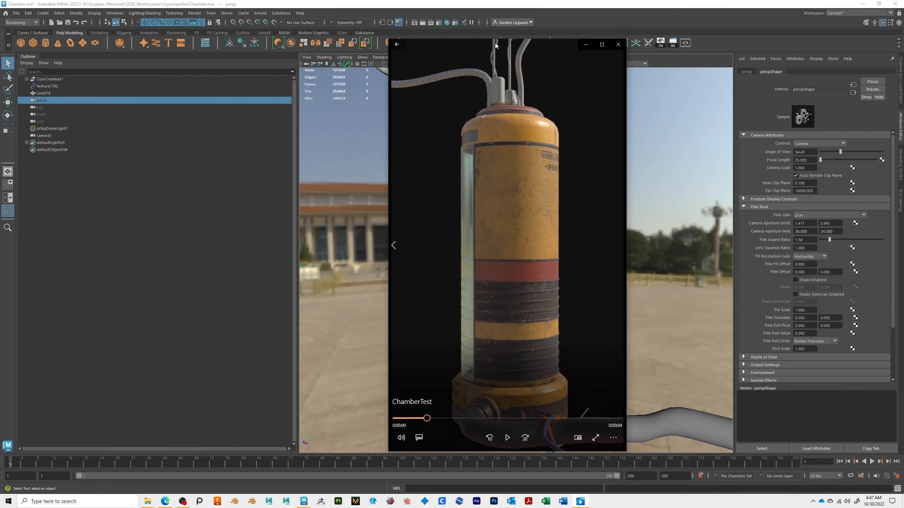
{"action": "left_click", "coordinate": [397, 419]}
{"action": "left_click", "coordinate": [502, 444]}
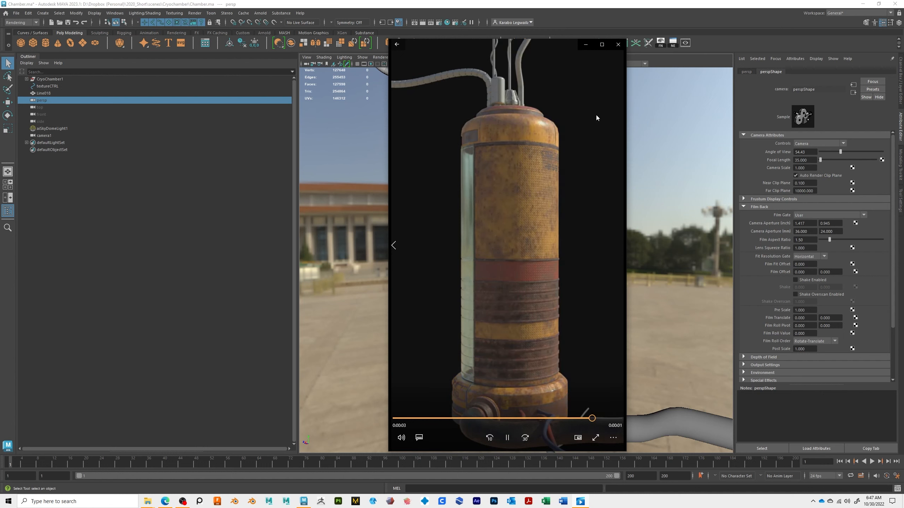
{"action": "left_click", "coordinate": [618, 44]}
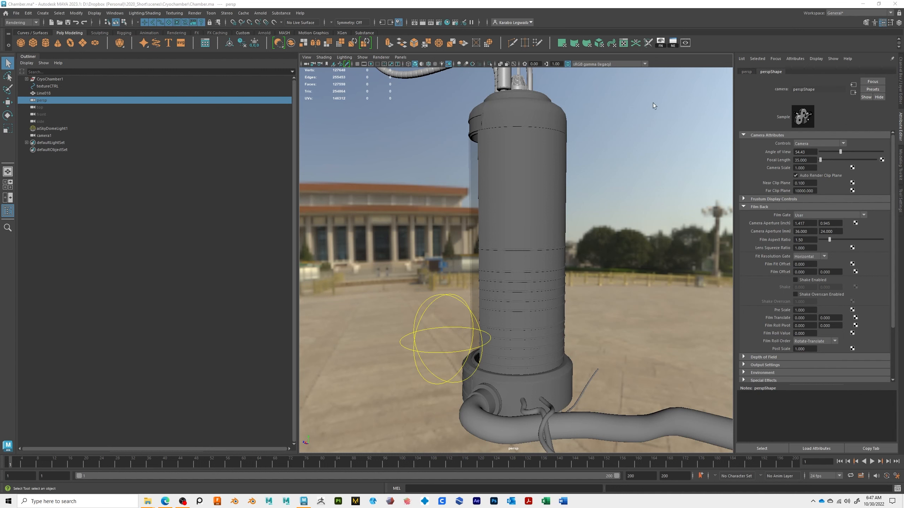
Step: Open the Arnold RenderView, select the texture control curve beside the chamber, and start a render
{"action": "left_click", "coordinate": [685, 43]}
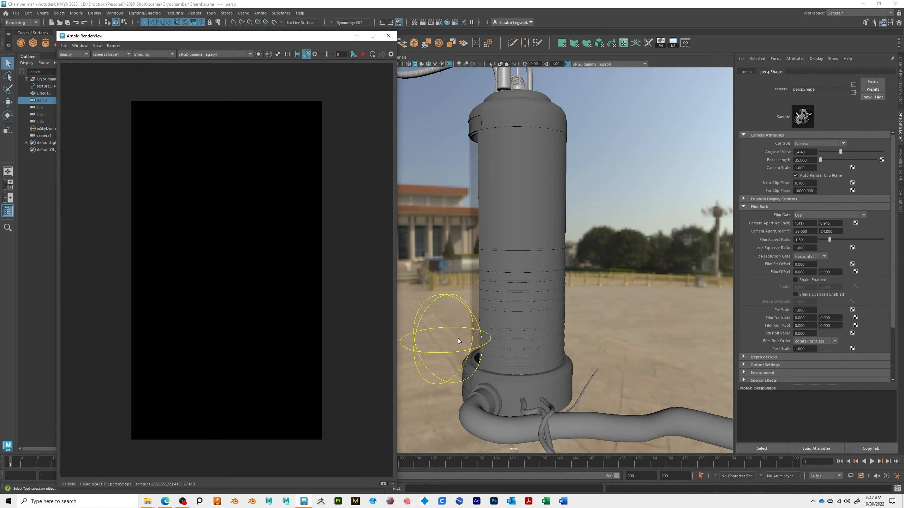
{"action": "left_click", "coordinate": [458, 339]}
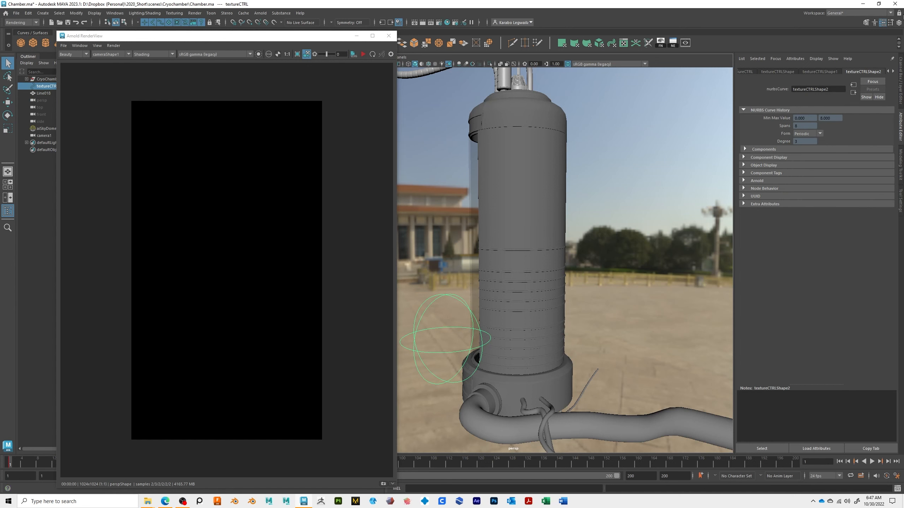
{"action": "left_click", "coordinate": [900, 71]}
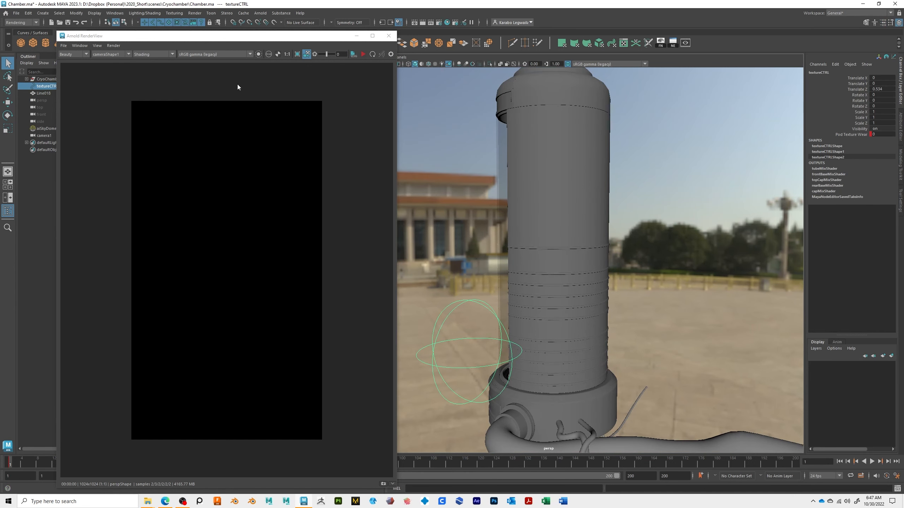
{"action": "left_click", "coordinate": [363, 54]}
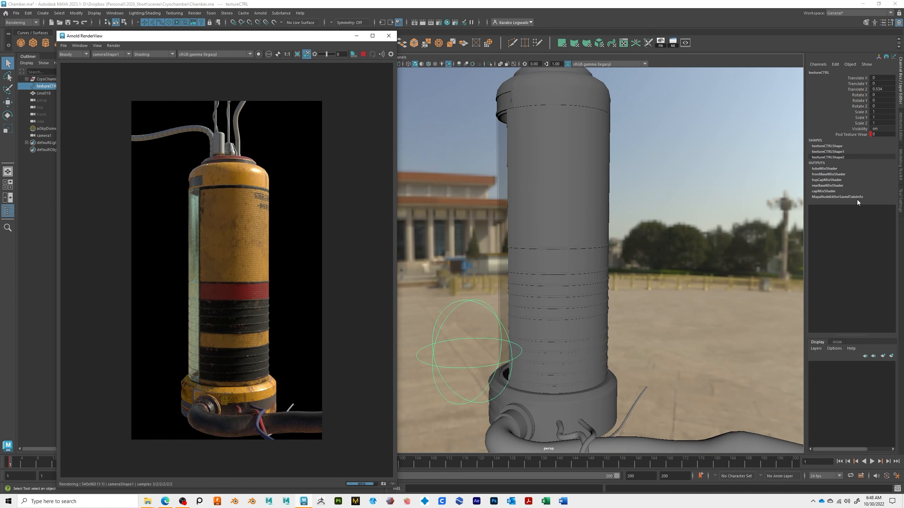
Step: Set the texture control's Find Texture Wear attribute to 1 and refresh the render
{"action": "left_click", "coordinate": [876, 135]}
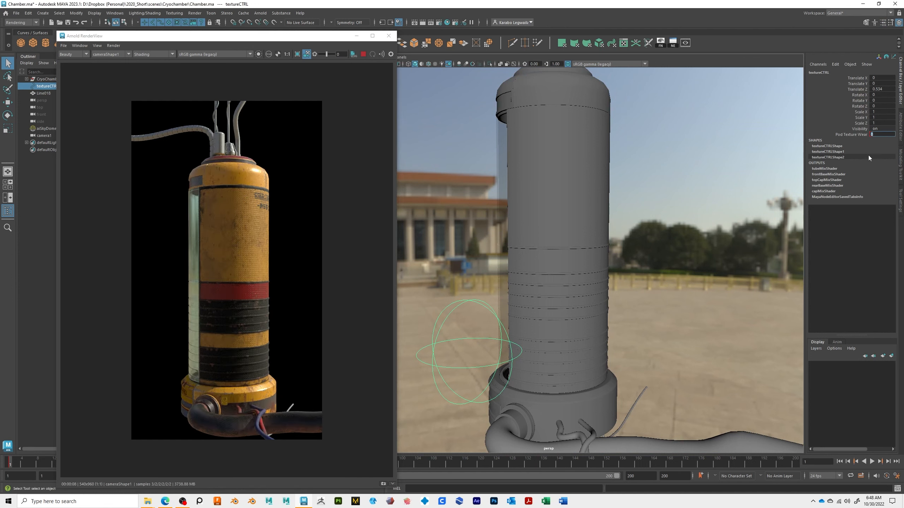
{"action": "type", "text": "1"}
{"action": "key", "text": "Return"}
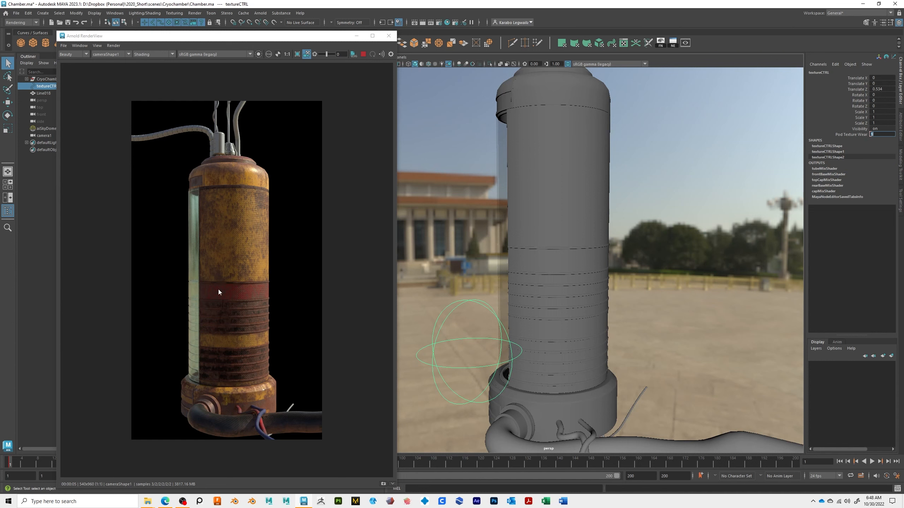
{"action": "left_click", "coordinate": [363, 55]}
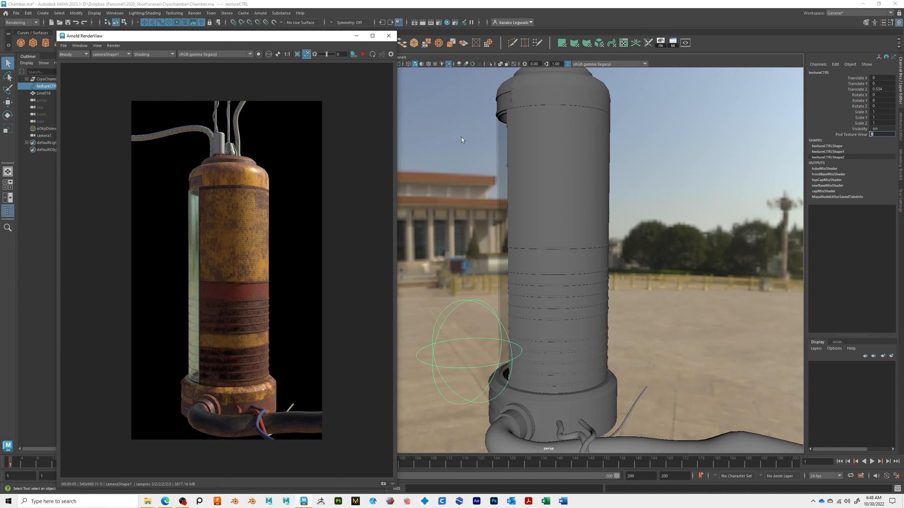
Step: Examine the tube shader network feeding tubeMixShader in the Hypershade
{"action": "left_click_drag", "start_coordinate": [451, 0], "coordinate": [470, 1]}
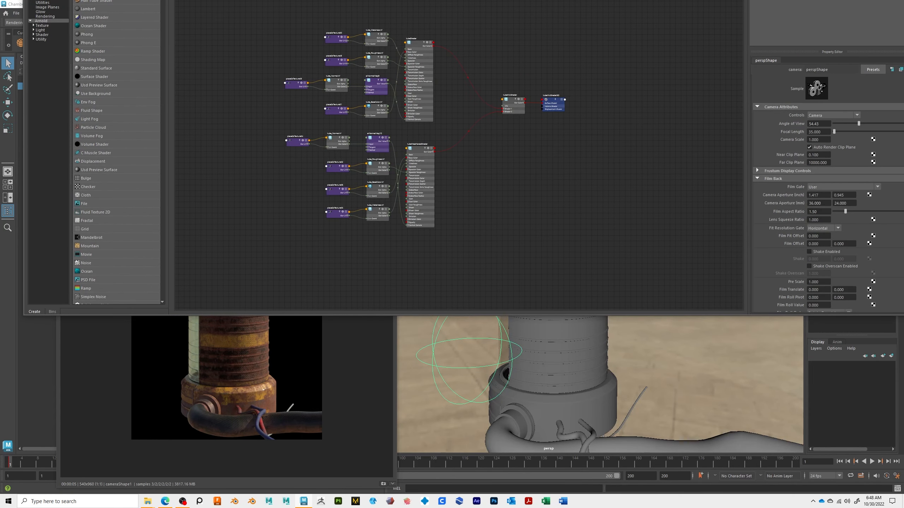
{"action": "scroll", "coordinate": [595, 282], "scroll_direction": "up", "scroll_amount": 6}
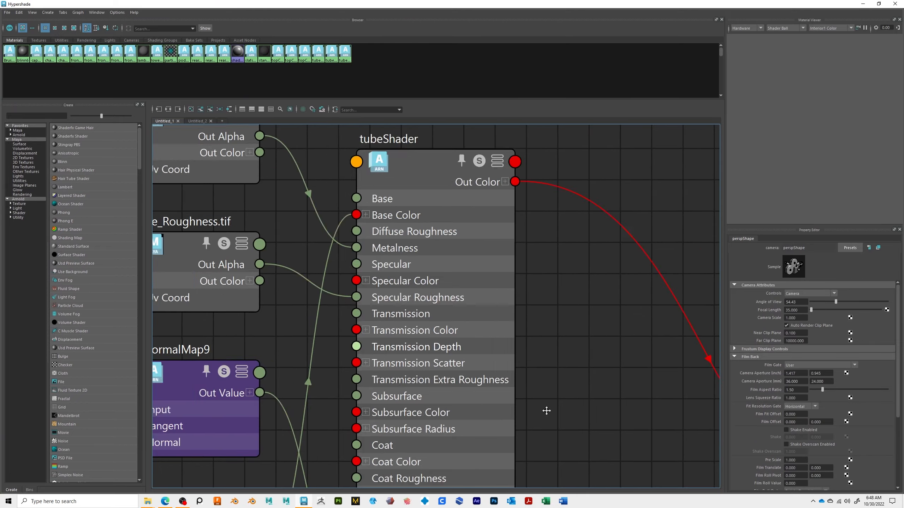
{"action": "scroll", "coordinate": [546, 411], "scroll_direction": "down", "scroll_amount": 8}
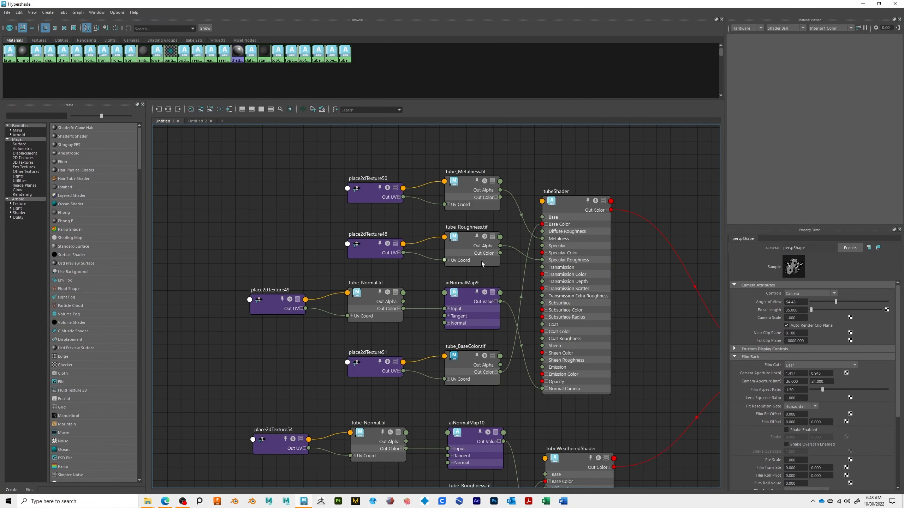
{"action": "middle_click_drag", "start_coordinate": [559, 330], "coordinate": [516, 168], "text": "alt"}
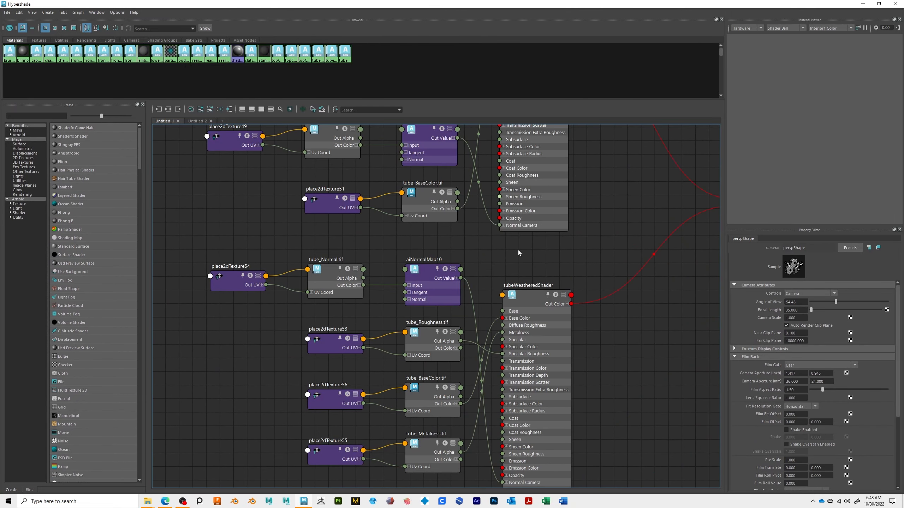
{"action": "middle_click_drag", "start_coordinate": [445, 350], "coordinate": [430, 287], "text": "alt"}
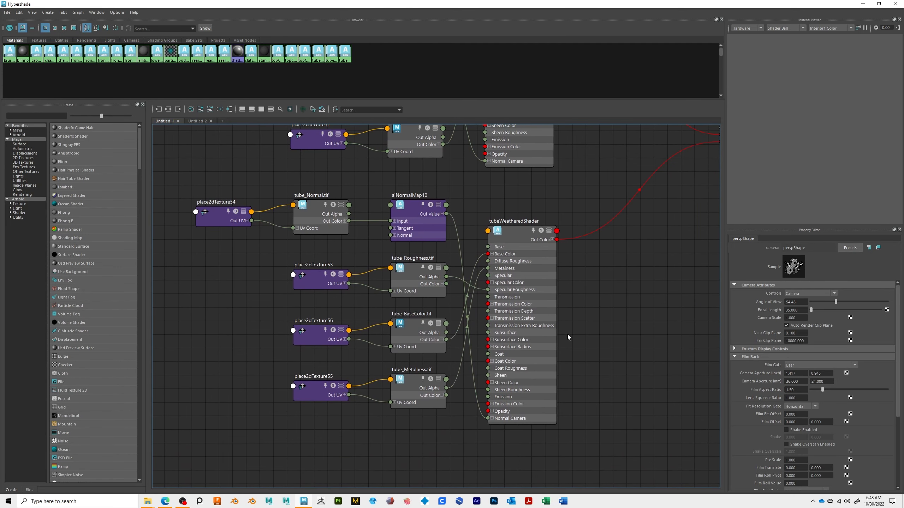
{"action": "middle_click_drag", "start_coordinate": [557, 283], "coordinate": [557, 313], "text": "alt"}
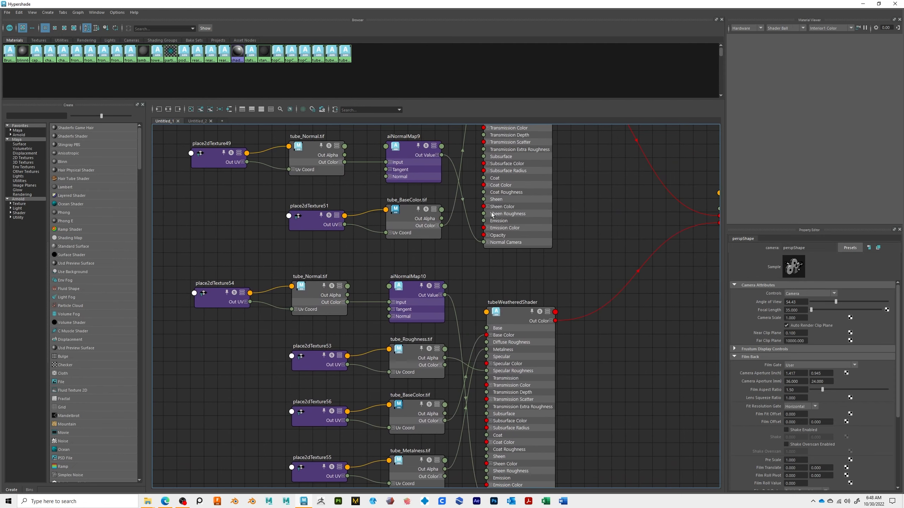
{"action": "middle_click_drag", "start_coordinate": [515, 273], "coordinate": [369, 295], "text": "alt"}
{"action": "middle_click_drag", "start_coordinate": [513, 255], "coordinate": [534, 339], "text": "alt"}
{"action": "middle_click_drag", "start_coordinate": [676, 375], "coordinate": [651, 351], "text": "alt"}
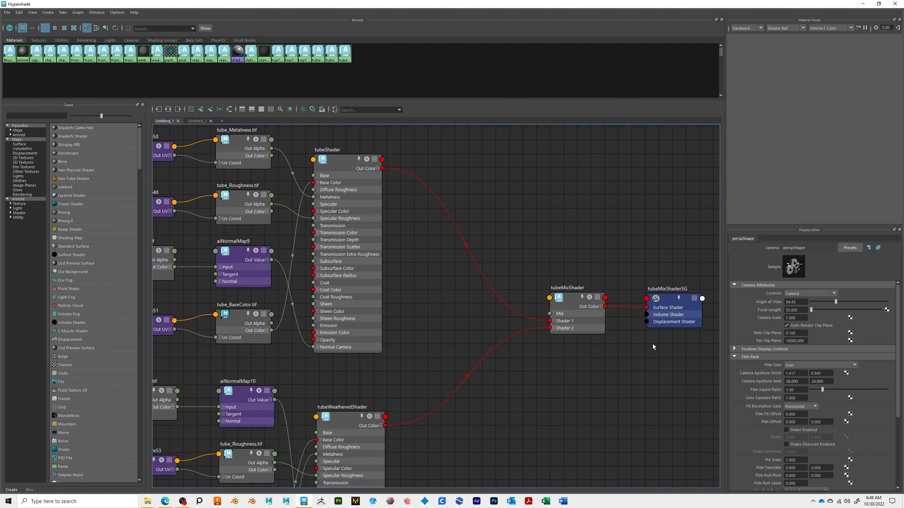
Step: Create an Arnold aiMixShader node and place it below the existing tube shader network
{"action": "left_click", "coordinate": [19, 213]}
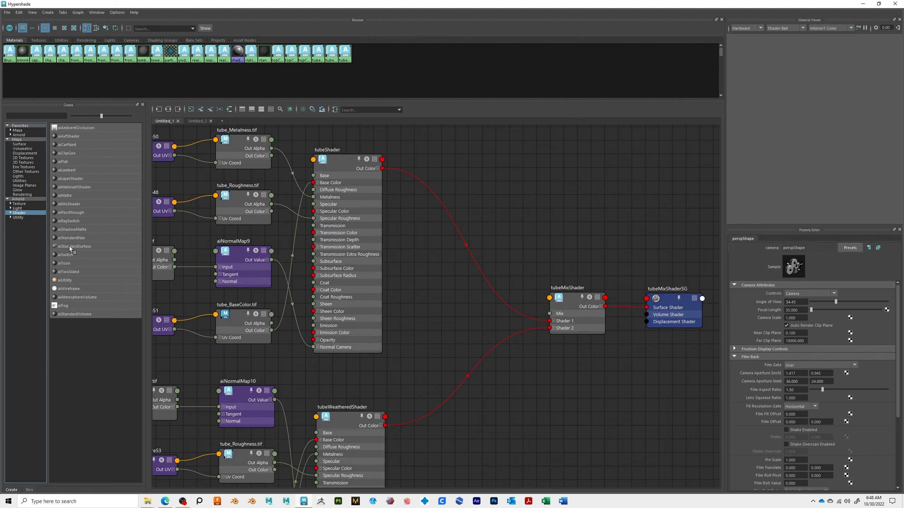
{"action": "left_click", "coordinate": [67, 203]}
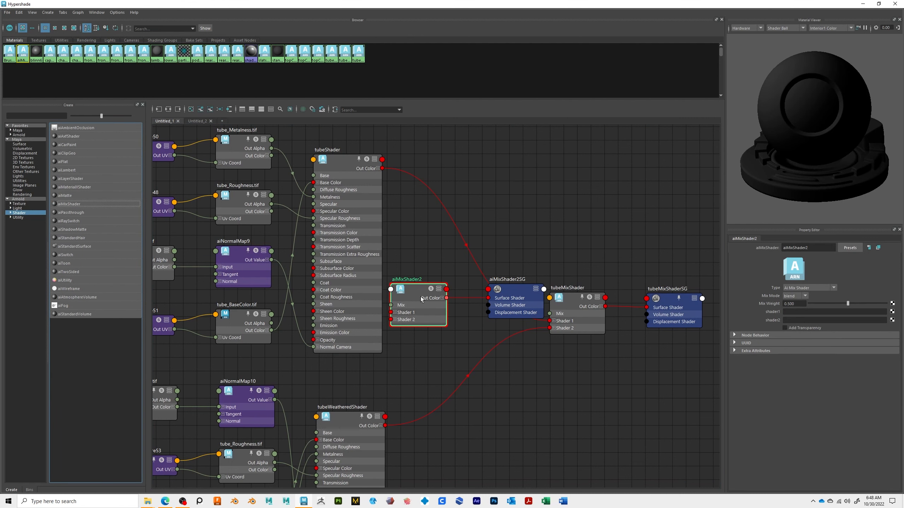
{"action": "left_click", "coordinate": [501, 306], "text": "shift"}
{"action": "left_click_drag", "start_coordinate": [429, 316], "coordinate": [641, 492]}
{"action": "middle_click_drag", "start_coordinate": [569, 399], "coordinate": [547, 381], "text": "alt"}
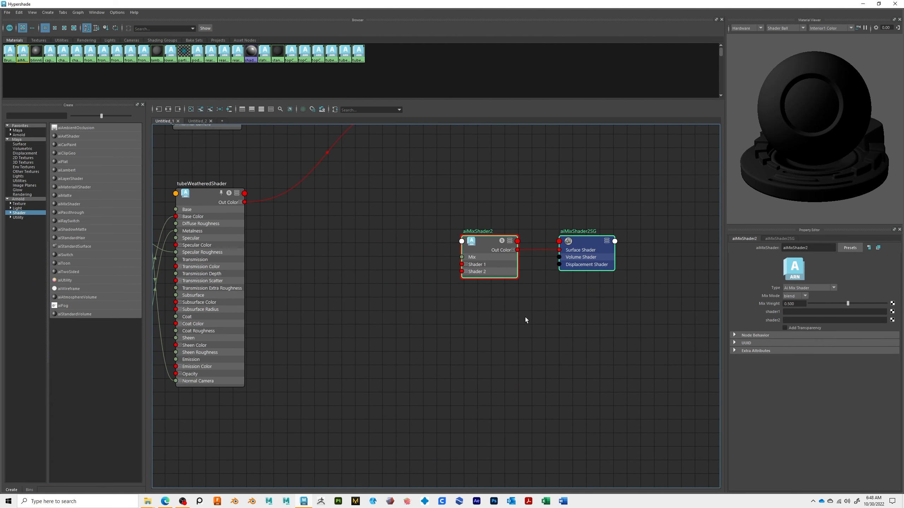
{"action": "left_click_drag", "start_coordinate": [491, 249], "coordinate": [542, 390]}
{"action": "middle_click_drag", "start_coordinate": [547, 435], "coordinate": [547, 371], "text": "alt"}
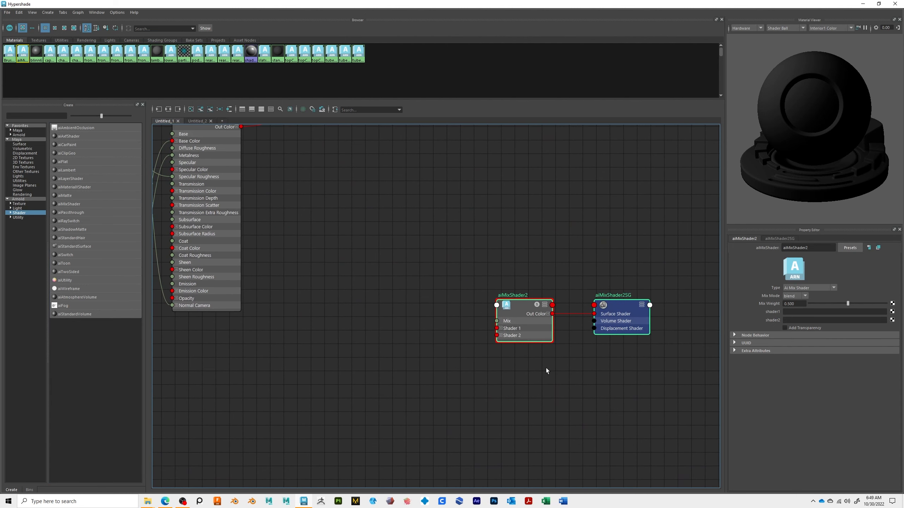
{"action": "left_click", "coordinate": [539, 348]}
{"action": "middle_click_drag", "start_coordinate": [525, 269], "coordinate": [542, 341], "text": "alt"}
{"action": "right_click_drag", "start_coordinate": [542, 341], "coordinate": [457, 343], "text": "alt"}
{"action": "middle_click_drag", "start_coordinate": [387, 234], "coordinate": [372, 288], "text": "alt"}
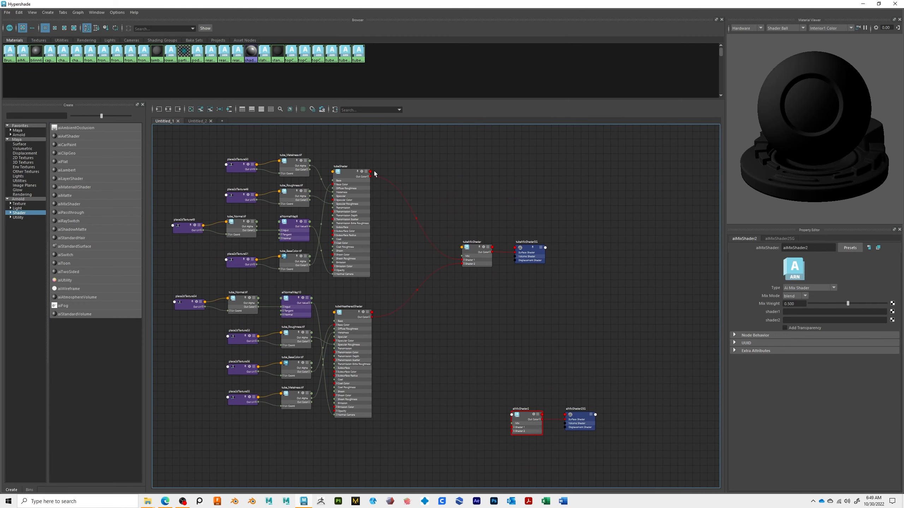
Step: Connect tubeShader and tubeWeatheredShader out colors to the new mix shader's Shader 1 and Shader 2 inputs
{"action": "left_click_drag", "start_coordinate": [370, 176], "coordinate": [510, 429]}
{"action": "left_click_drag", "start_coordinate": [371, 317], "coordinate": [513, 431]}
{"action": "middle_click_drag", "start_coordinate": [603, 462], "coordinate": [534, 336], "text": "alt"}
{"action": "right_click_drag", "start_coordinate": [519, 366], "coordinate": [619, 447], "text": "alt"}
{"action": "middle_click_drag", "start_coordinate": [433, 332], "coordinate": [545, 439], "text": "alt"}
{"action": "right_click_drag", "start_coordinate": [484, 404], "coordinate": [527, 430], "text": "alt"}
{"action": "middle_click_drag", "start_coordinate": [522, 395], "coordinate": [483, 422], "text": "alt"}
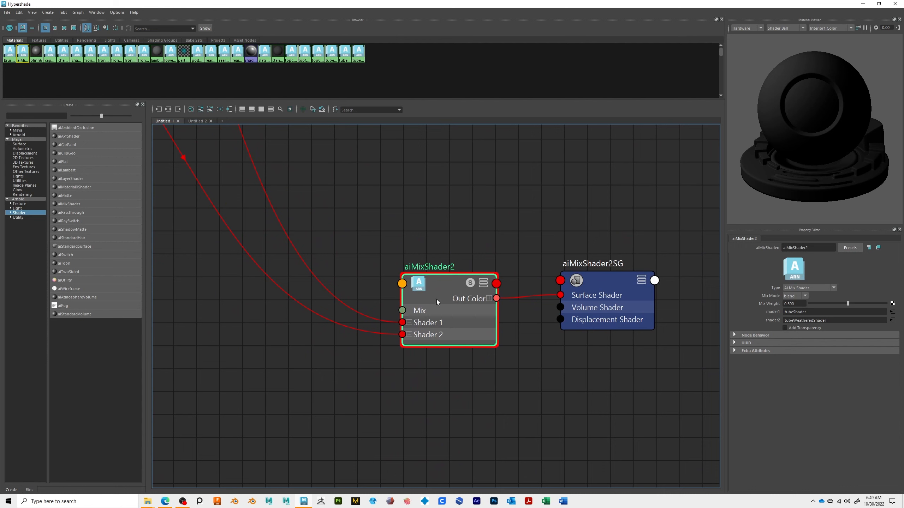
Step: Adjust the new mix shader's Mix Weight slider
{"action": "left_click", "coordinate": [818, 304]}
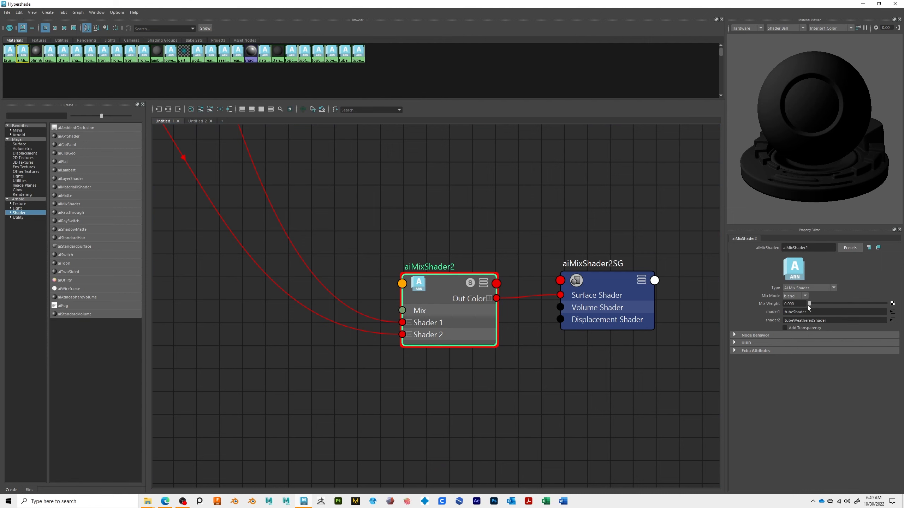
{"action": "left_click_drag", "start_coordinate": [809, 304], "coordinate": [902, 307]}
{"action": "left_click_drag", "start_coordinate": [810, 304], "coordinate": [903, 314]}
{"action": "mouse_move", "coordinate": [886, 305]}
{"action": "left_mouse_down"}
{"action": "mouse_move", "coordinate": [823, 304]}
{"action": "mouse_move", "coordinate": [893, 310]}
{"action": "mouse_move", "coordinate": [873, 310]}
{"action": "left_mouse_up"}
Step: Inspect the existing tubeMixShader node's attributes in the graph
{"action": "middle_click_drag", "start_coordinate": [450, 265], "coordinate": [595, 395], "text": "alt"}
{"action": "middle_click_drag", "start_coordinate": [484, 214], "coordinate": [548, 406], "text": "alt"}
{"action": "mouse_move", "coordinate": [513, 194]}
{"action": "middle_mouse_down", "text": "alt"}
{"action": "mouse_move", "coordinate": [519, 333]}
{"action": "mouse_move", "coordinate": [498, 356]}
{"action": "middle_mouse_up", "text": "alt"}
{"action": "left_click", "coordinate": [487, 274]}
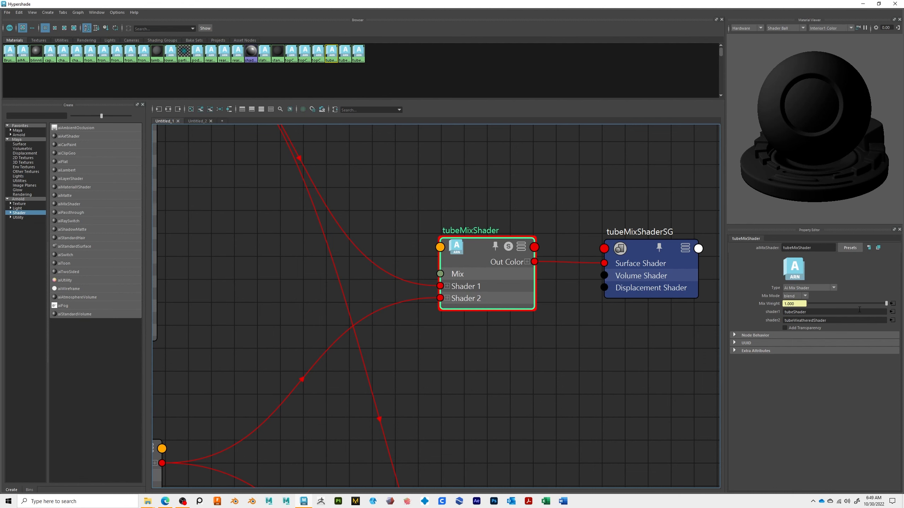
{"action": "scroll", "coordinate": [503, 258], "scroll_direction": "down", "scroll_amount": 5}
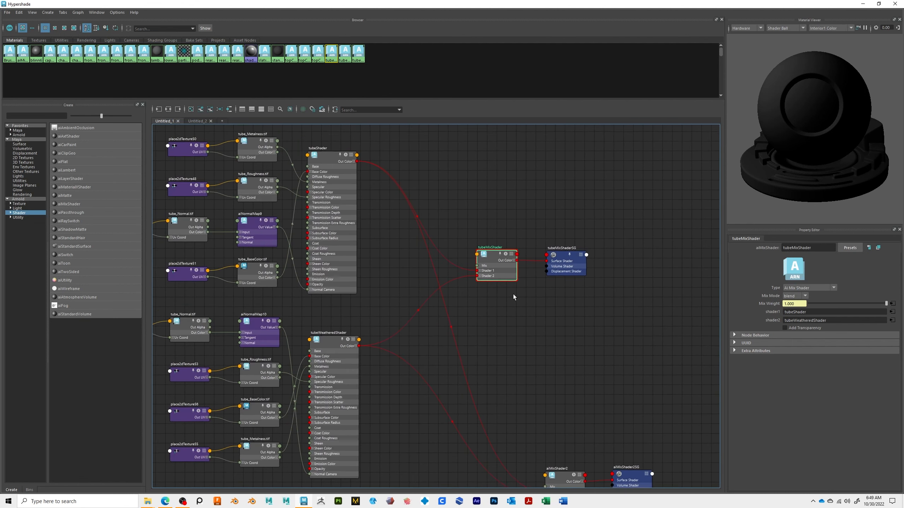
{"action": "middle_click_drag", "start_coordinate": [506, 269], "coordinate": [394, 120], "text": "alt"}
{"action": "middle_click_drag", "start_coordinate": [447, 236], "coordinate": [470, 313], "text": "alt"}
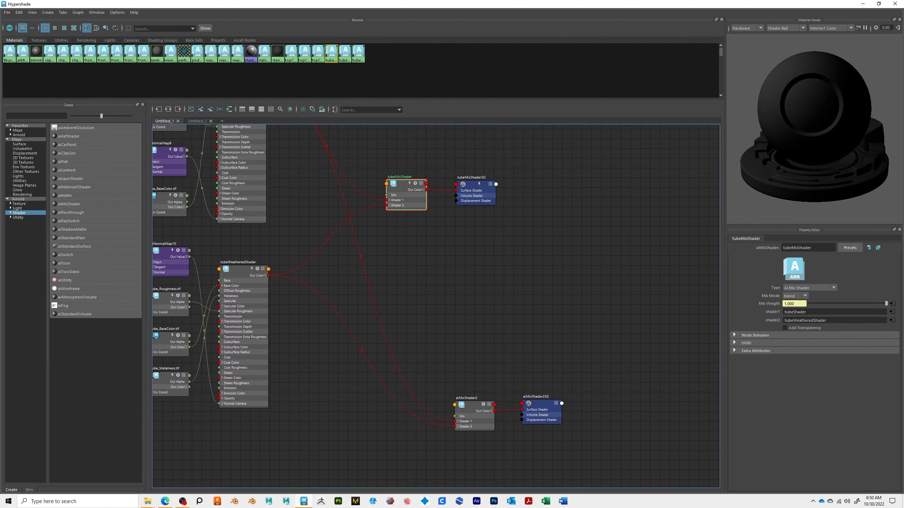
Step: Return to the scene, reselect the texture control curve, and open the Node Editor to view its connections
{"action": "left_click_drag", "start_coordinate": [512, 3], "coordinate": [373, 0]}
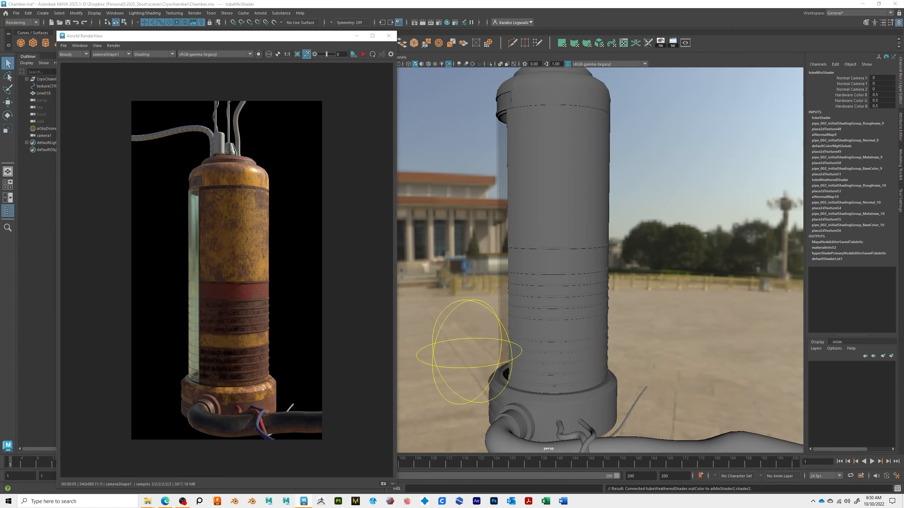
{"action": "left_click", "coordinate": [450, 314]}
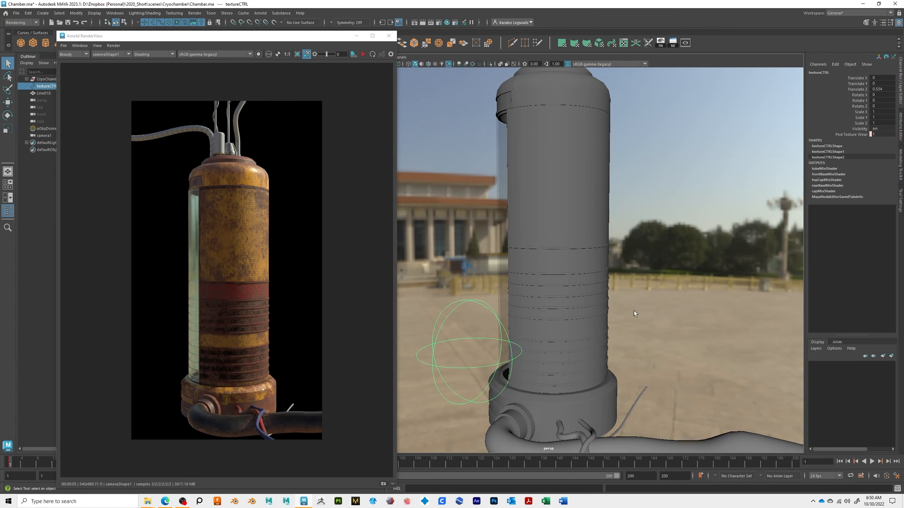
{"action": "left_click_drag", "start_coordinate": [547, 290], "coordinate": [642, 187], "text": "alt"}
{"action": "left_click_drag", "start_coordinate": [685, 354], "coordinate": [638, 325], "text": "alt"}
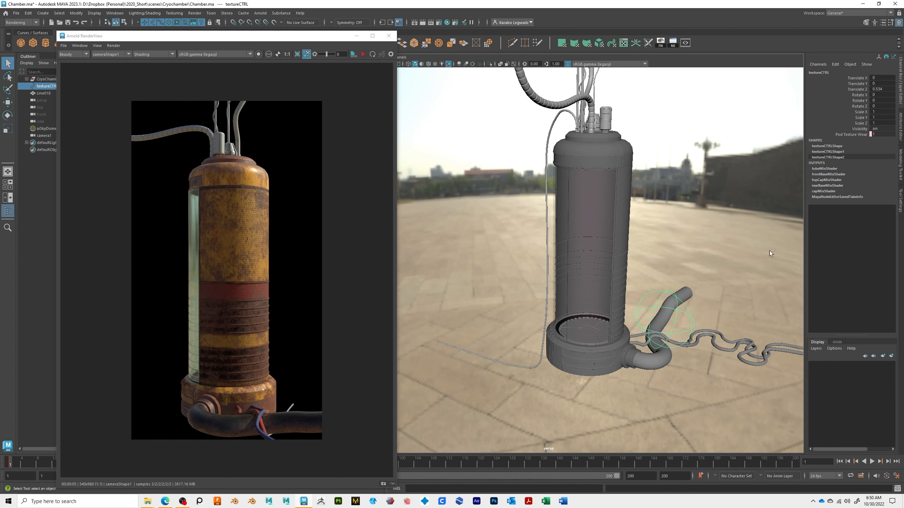
{"action": "left_click", "coordinate": [630, 215]}
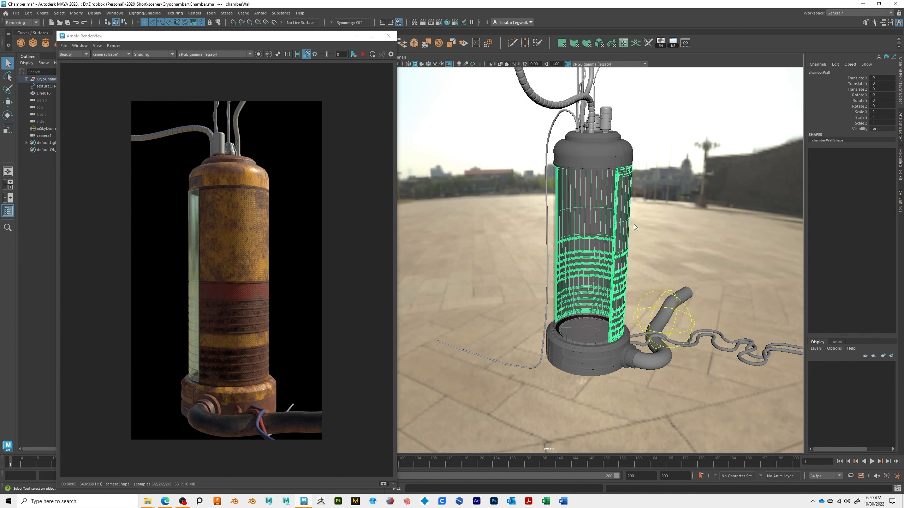
{"action": "left_click", "coordinate": [677, 312]}
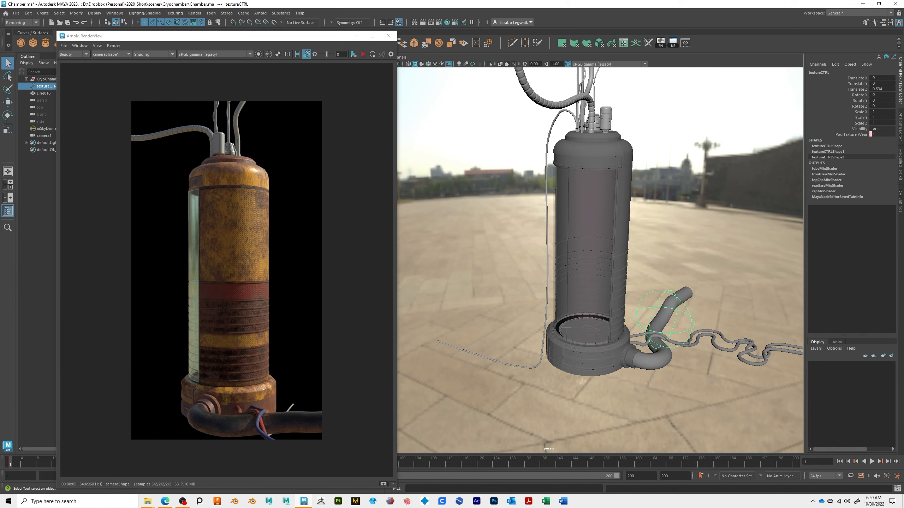
{"action": "left_click", "coordinate": [117, 13]}
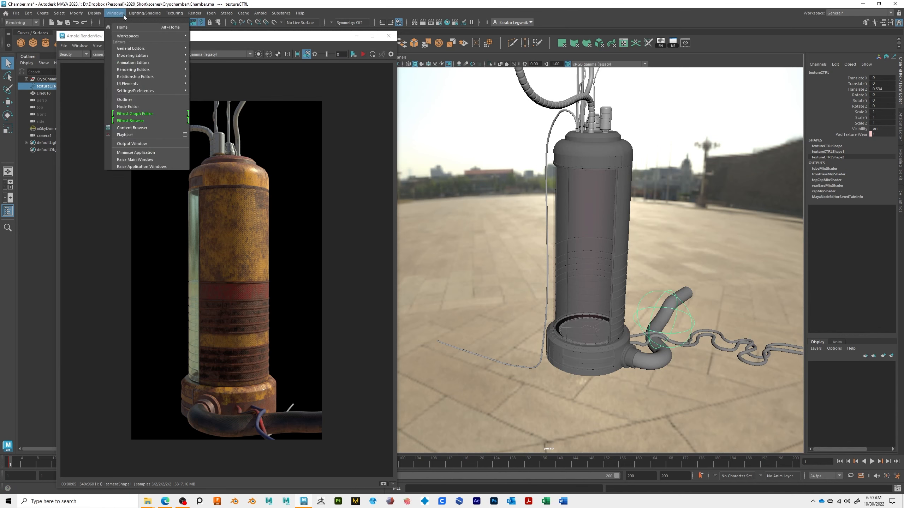
{"action": "mouse_move", "coordinate": [115, 13]}
{"action": "left_click", "coordinate": [141, 107]}
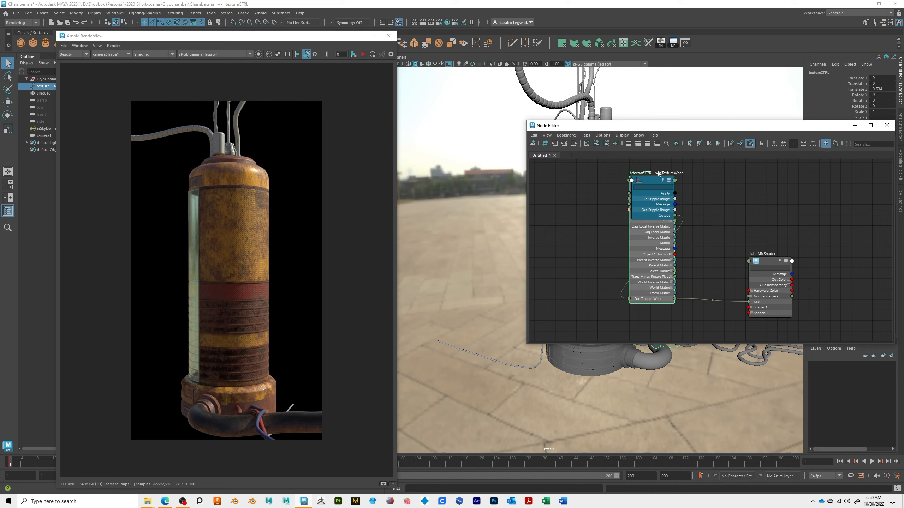
Step: Delete the textureCTRL_postTextureWear conversion node from the Node Editor graph
{"action": "left_click_drag", "start_coordinate": [661, 129], "coordinate": [450, 122]}
{"action": "left_click_drag", "start_coordinate": [443, 189], "coordinate": [584, 201]}
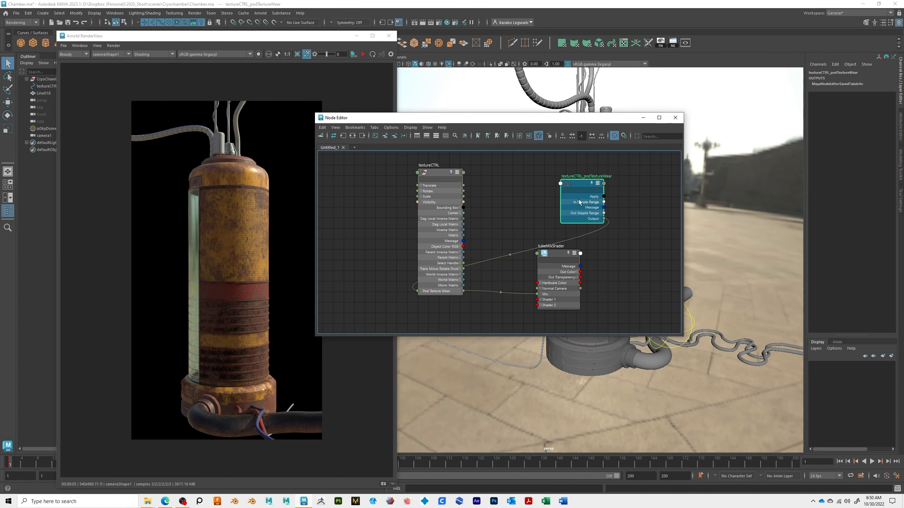
{"action": "key", "text": "Delete"}
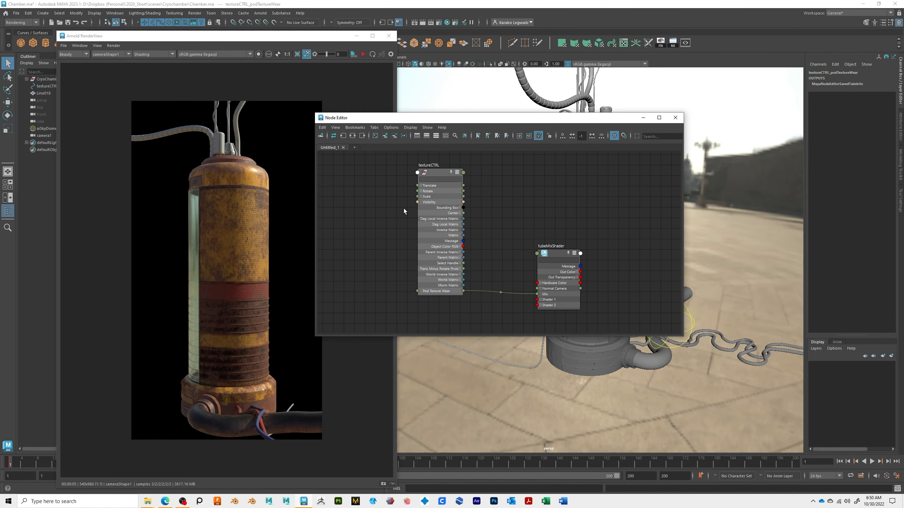
Step: Add aiMixShader2 from the Hypershade to the Node Editor graph and arrange it beside textureCTRL and tubeMixShader
{"action": "middle_click_drag", "start_coordinate": [488, 230], "coordinate": [525, 223], "text": "alt"}
{"action": "left_click_drag", "start_coordinate": [480, 166], "coordinate": [465, 169]}
{"action": "left_click_drag", "start_coordinate": [596, 245], "coordinate": [610, 235]}
{"action": "left_click_drag", "start_coordinate": [514, 121], "coordinate": [310, 186]}
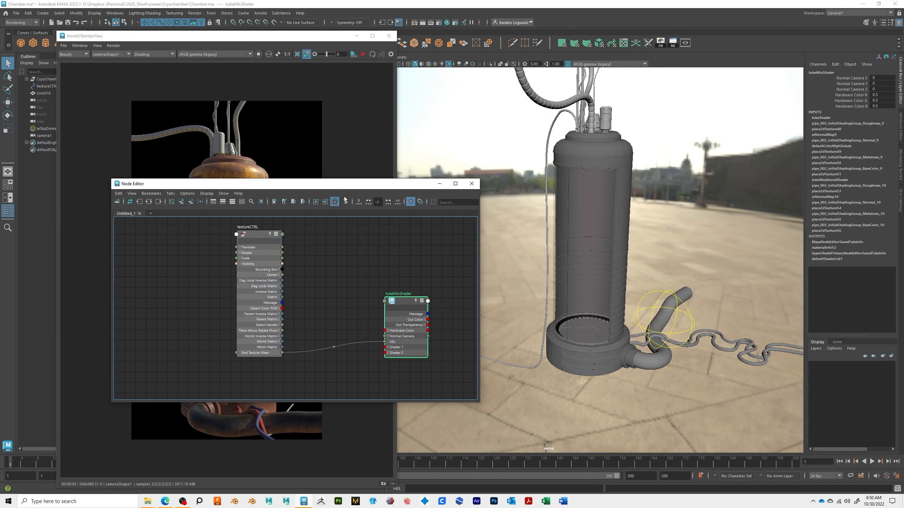
{"action": "left_click_drag", "start_coordinate": [534, 0], "coordinate": [493, 0]}
{"action": "middle_click_drag", "start_coordinate": [699, 70], "coordinate": [711, 102], "text": "alt"}
{"action": "left_click", "coordinate": [433, 368]}
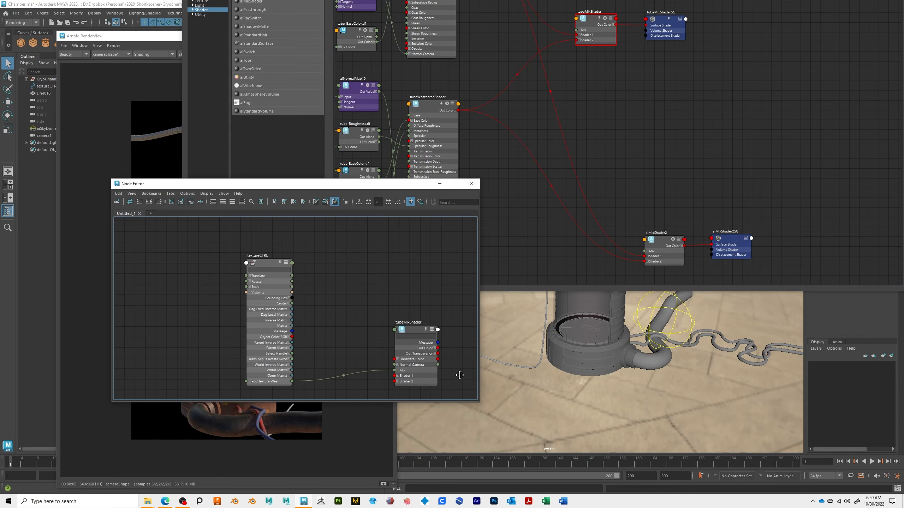
{"action": "left_click", "coordinate": [661, 244]}
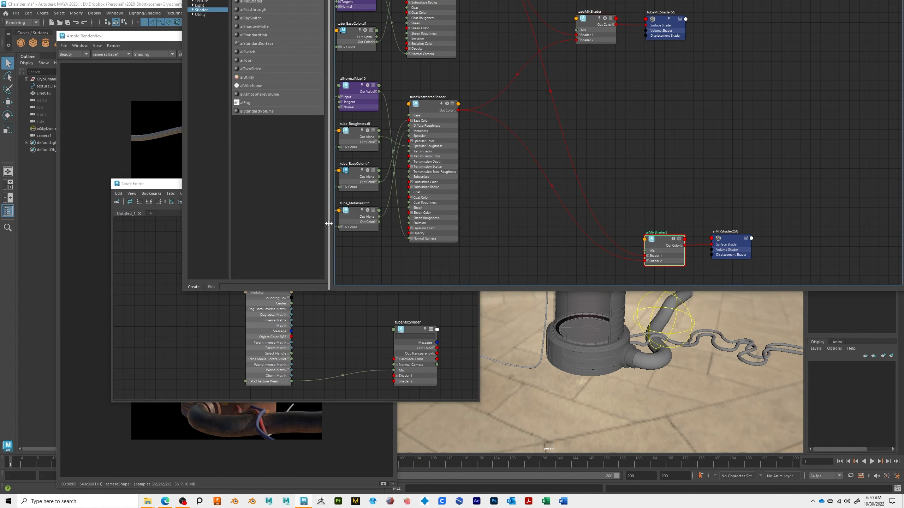
{"action": "left_click", "coordinate": [163, 214]}
{"action": "left_click", "coordinate": [181, 202]}
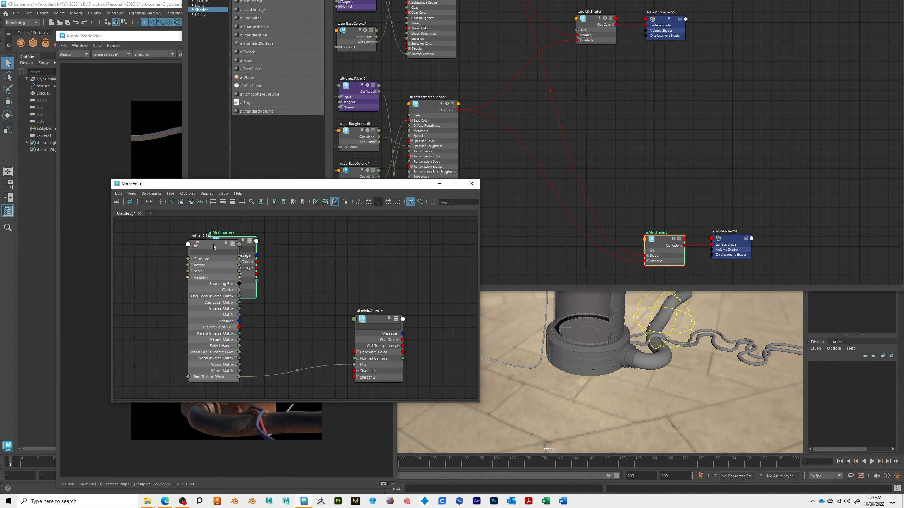
{"action": "left_click_drag", "start_coordinate": [236, 244], "coordinate": [142, 241]}
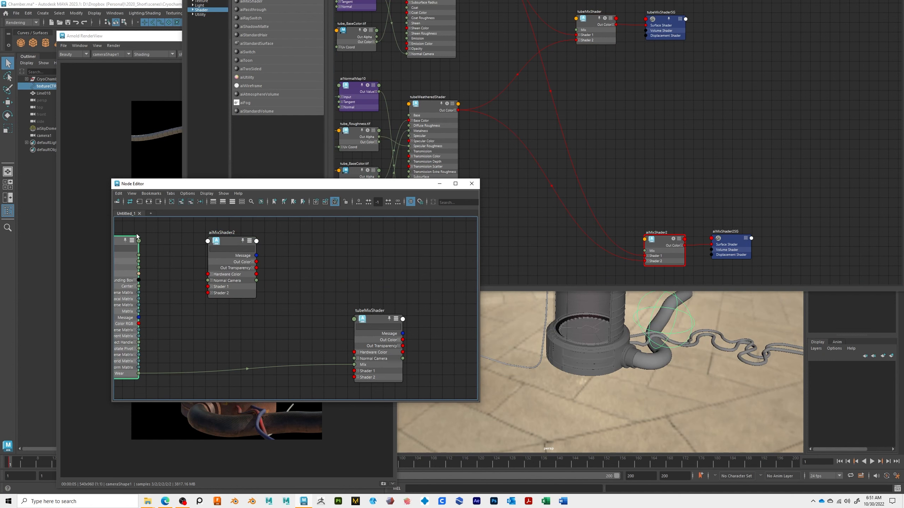
{"action": "left_click_drag", "start_coordinate": [225, 244], "coordinate": [296, 245]}
{"action": "scroll", "coordinate": [264, 280], "scroll_direction": "up", "scroll_amount": 2}
{"action": "middle_click_drag", "start_coordinate": [263, 280], "coordinate": [315, 273], "text": "alt"}
{"action": "scroll", "coordinate": [293, 285], "scroll_direction": "down", "scroll_amount": 3}
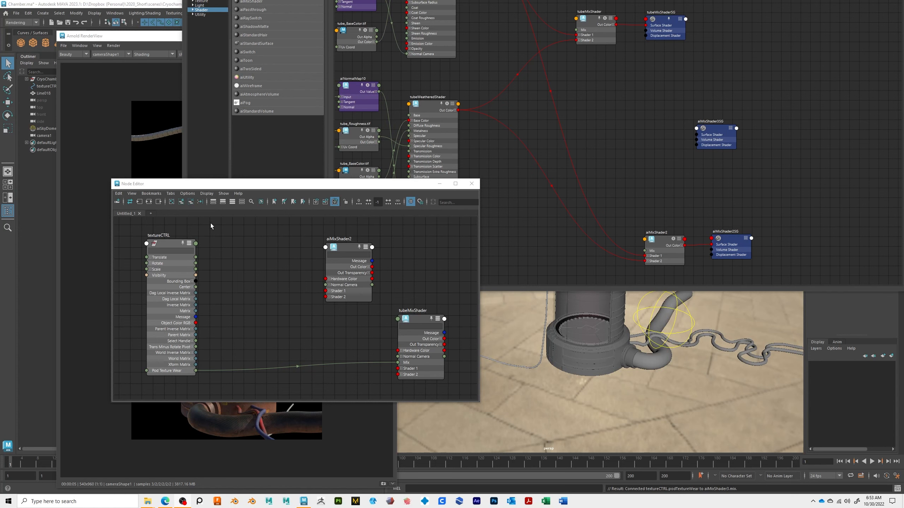
{"action": "left_click_drag", "start_coordinate": [172, 359], "coordinate": [173, 358]}
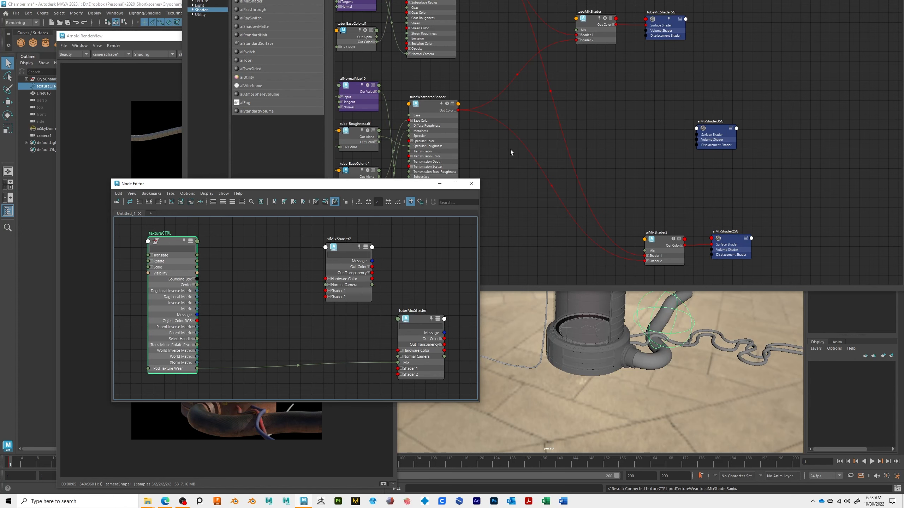
Step: Close the Arnold RenderView window
{"action": "left_click_drag", "start_coordinate": [783, 0], "coordinate": [679, 0]}
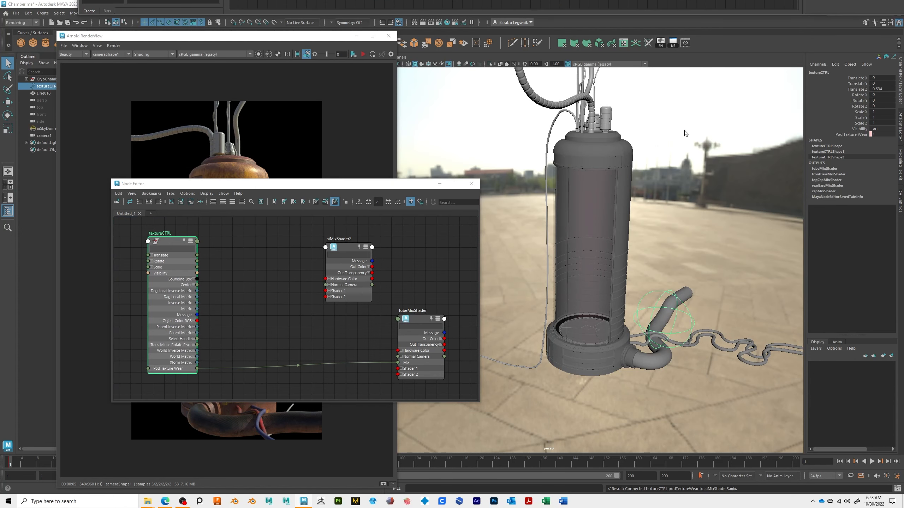
{"action": "left_click", "coordinate": [226, 38]}
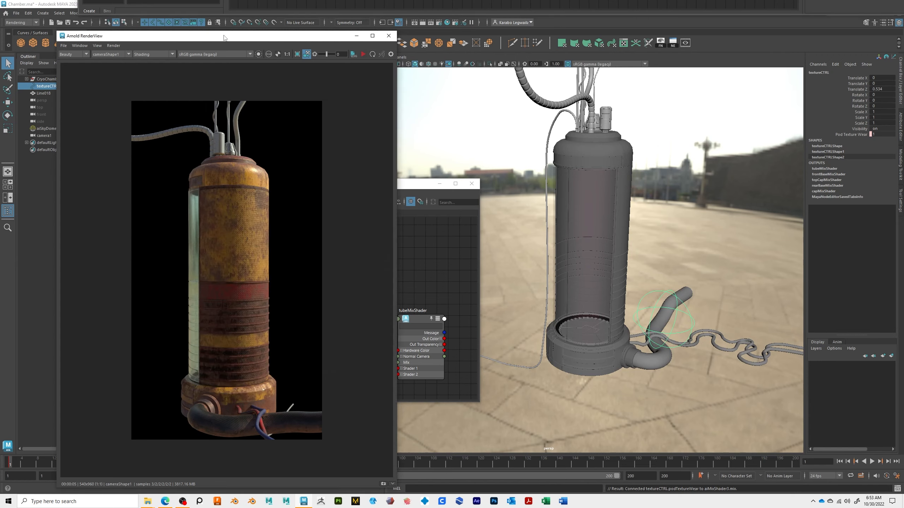
{"action": "left_click_drag", "start_coordinate": [227, 37], "coordinate": [228, 77]}
{"action": "left_click", "coordinate": [390, 75]}
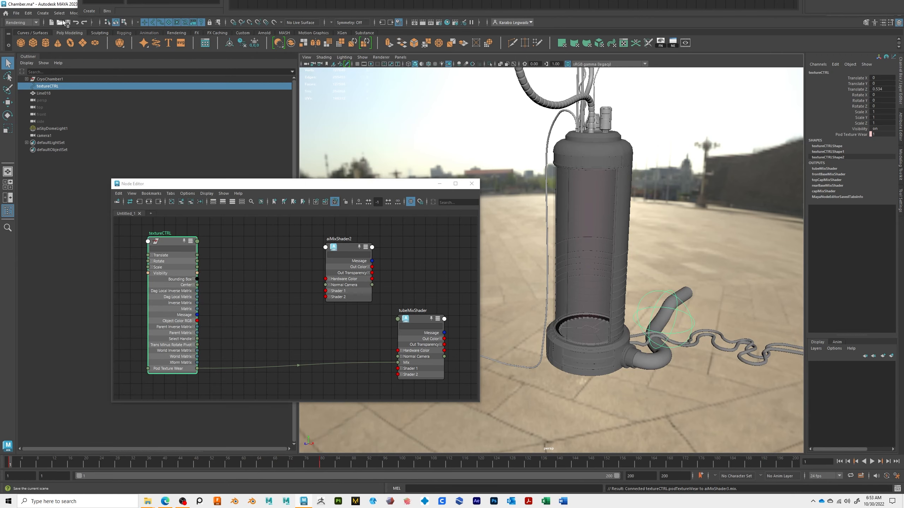
{"action": "left_click", "coordinate": [59, 14]}
{"action": "mouse_move", "coordinate": [92, 13]}
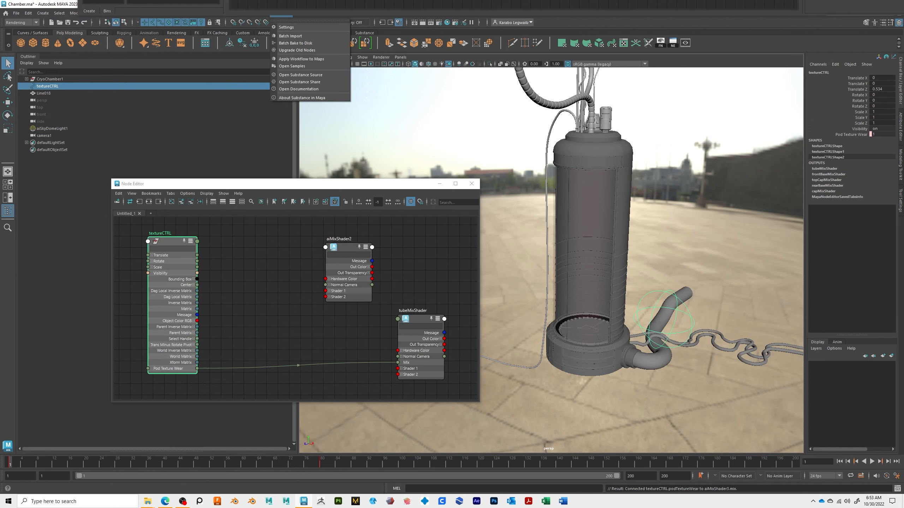
{"action": "key", "text": "Escape"}
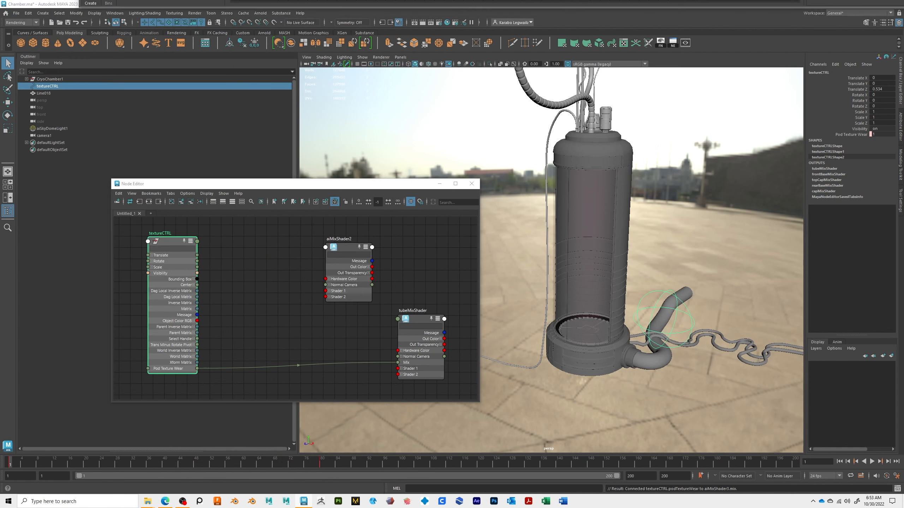
{"action": "left_click", "coordinate": [76, 13]}
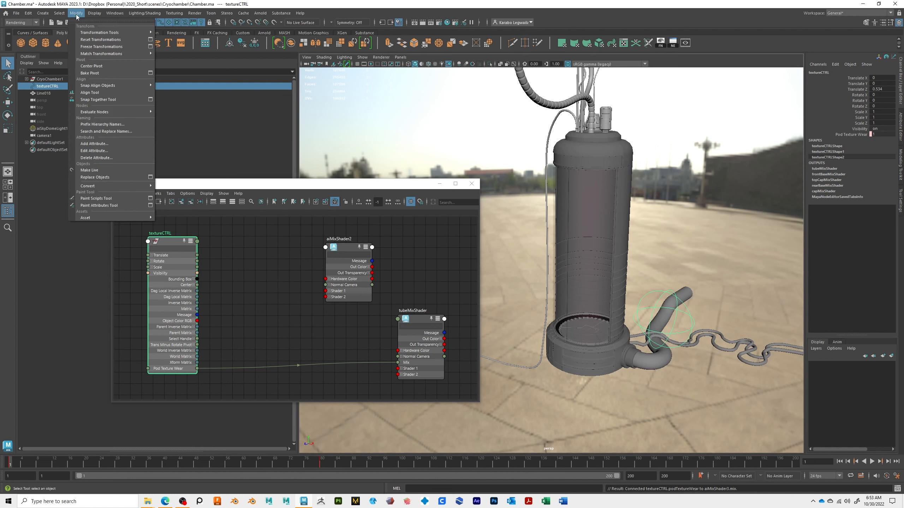
{"action": "left_click", "coordinate": [117, 144]}
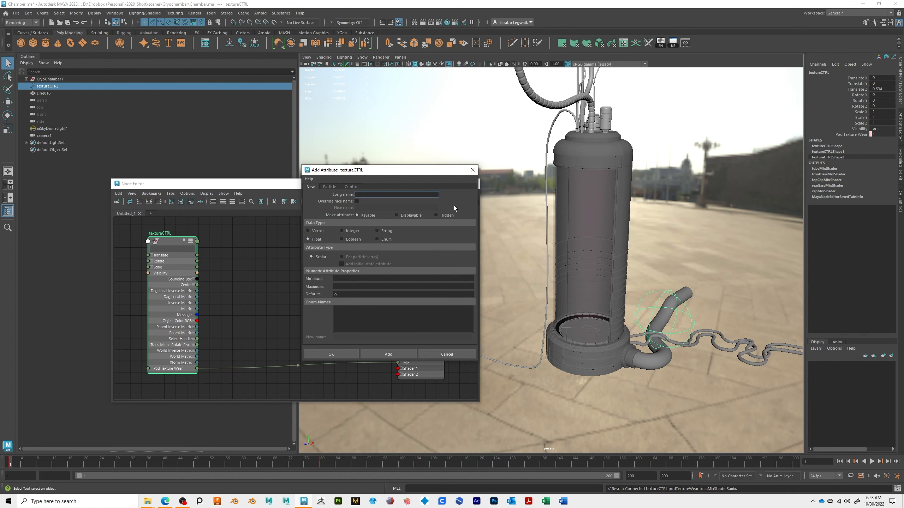
{"action": "left_click", "coordinate": [472, 170]}
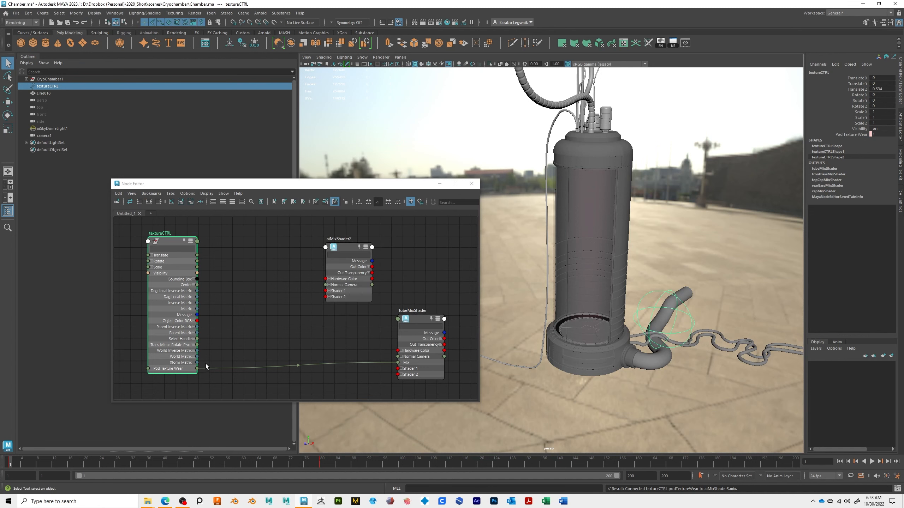
Step: Connect textureCTRL's Post Texture Wear output to aiMixShader2's Mix input
{"action": "left_click_drag", "start_coordinate": [174, 256], "coordinate": [167, 254]}
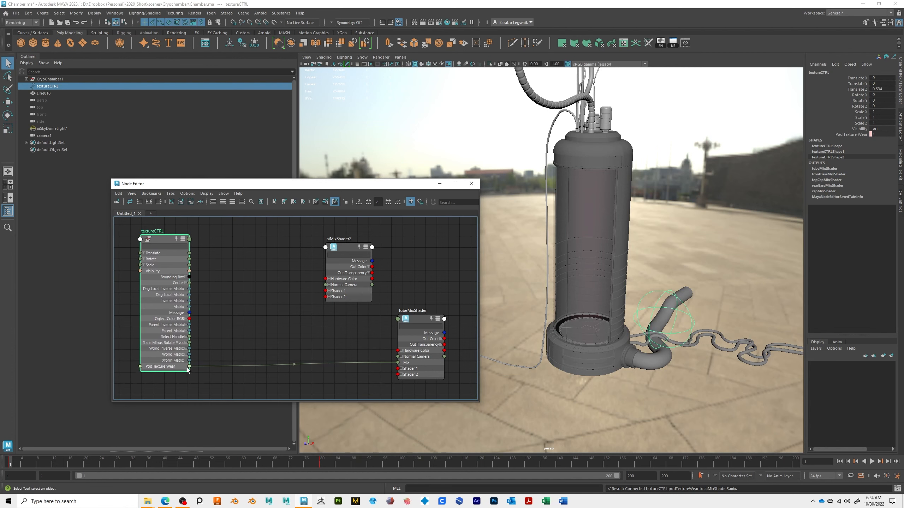
{"action": "left_click_drag", "start_coordinate": [189, 366], "coordinate": [326, 248]}
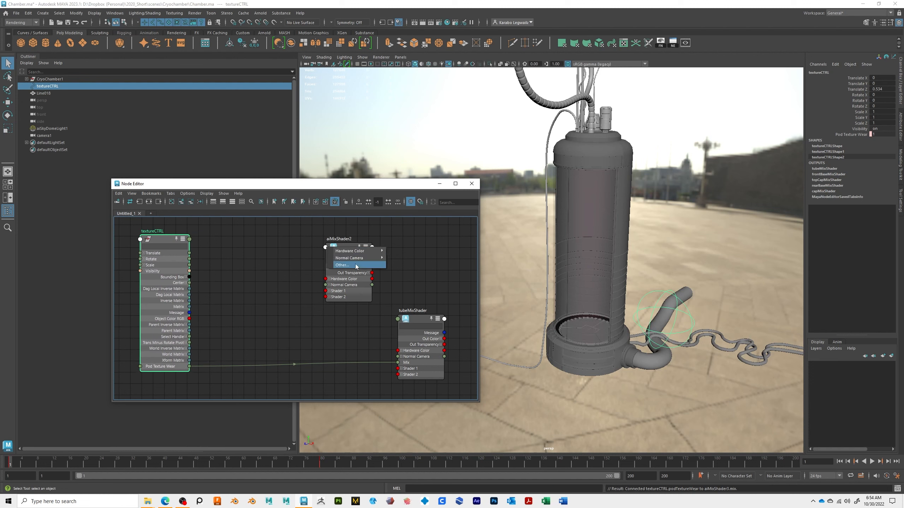
{"action": "left_click", "coordinate": [355, 265]}
{"action": "left_click", "coordinate": [340, 245]}
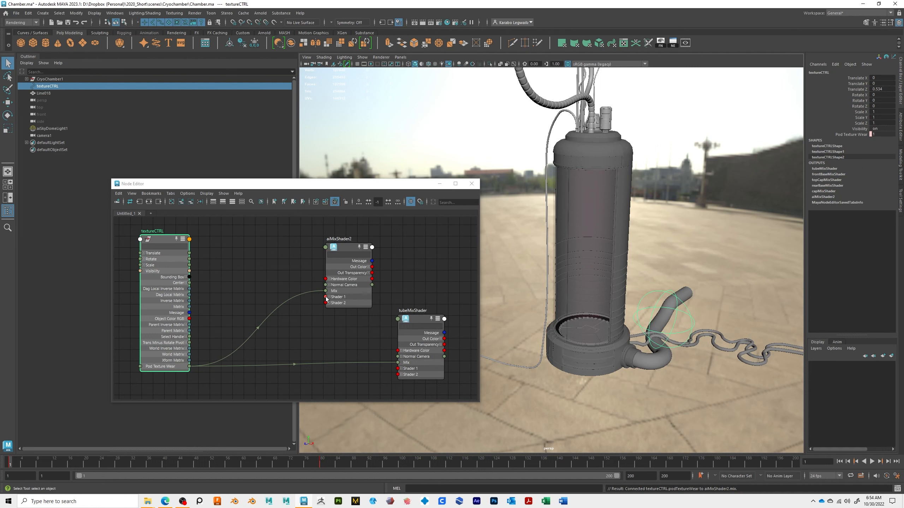
{"action": "left_click", "coordinate": [171, 367]}
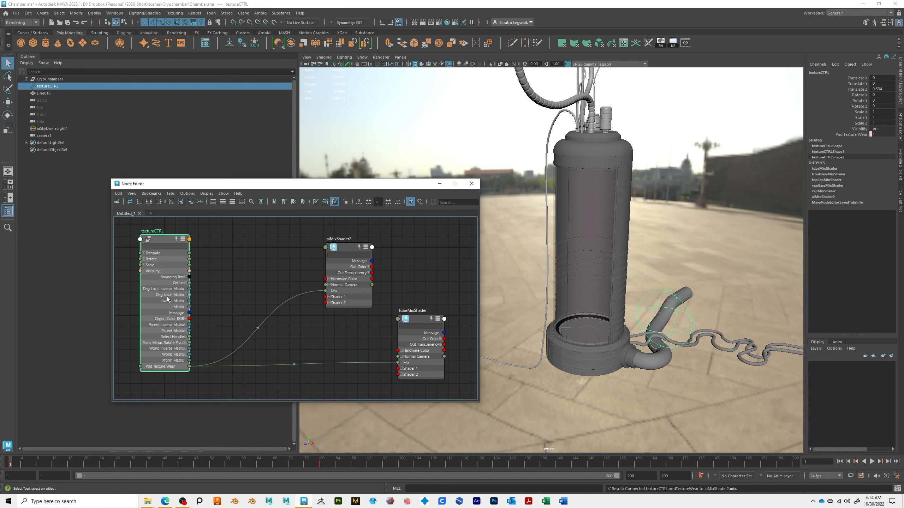
{"action": "left_click", "coordinate": [77, 13]}
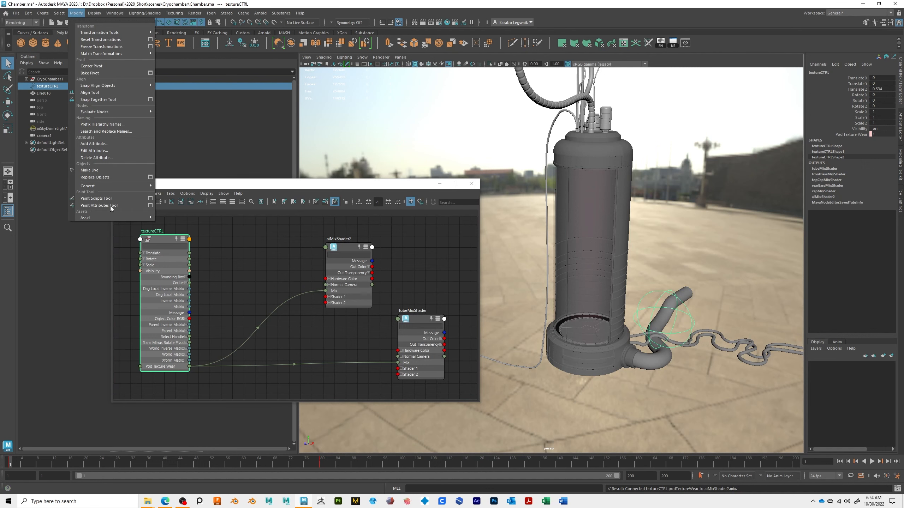
{"action": "left_click", "coordinate": [121, 153]}
{"action": "left_click", "coordinate": [431, 170]}
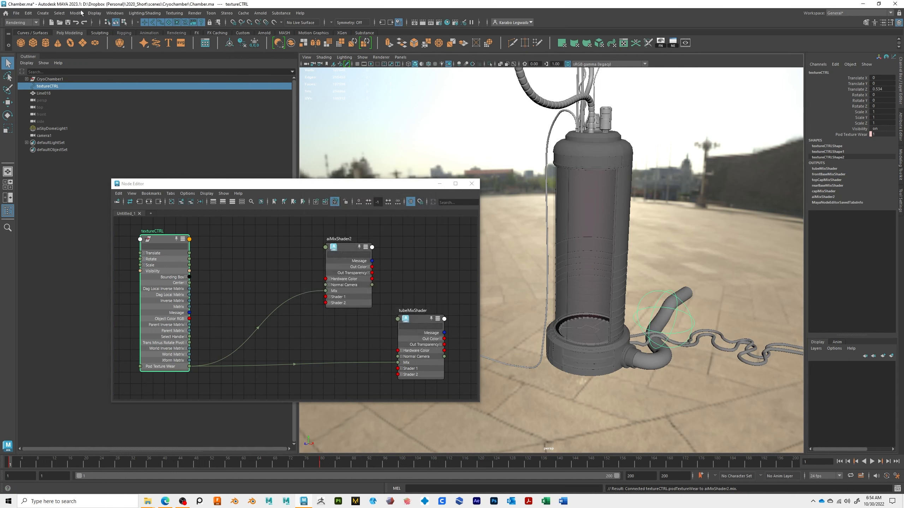
{"action": "left_click", "coordinate": [76, 13]}
{"action": "left_click", "coordinate": [116, 144]}
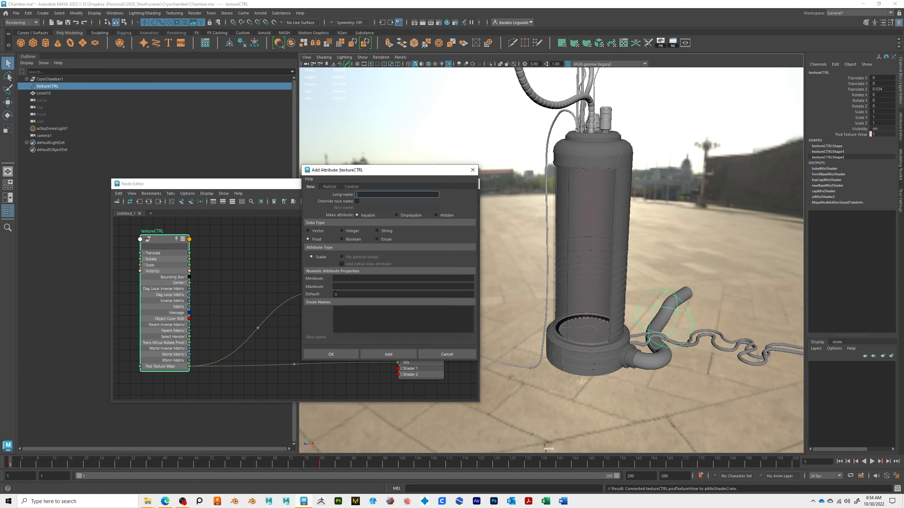
{"action": "left_click", "coordinate": [342, 279]}
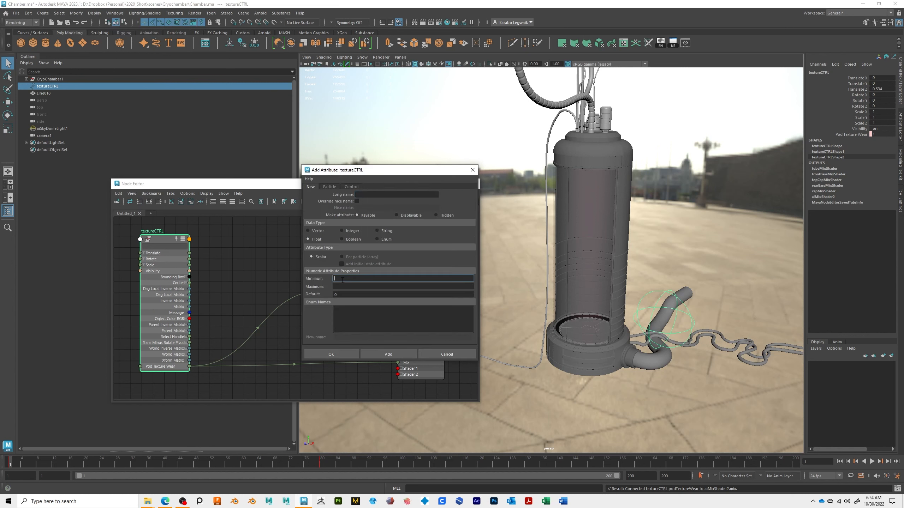
{"action": "left_click", "coordinate": [341, 285]}
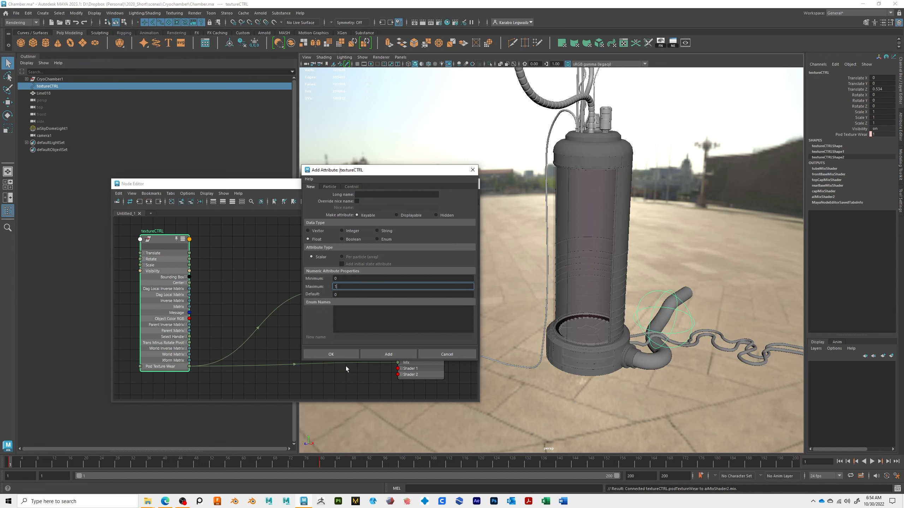
{"action": "left_click", "coordinate": [446, 354]}
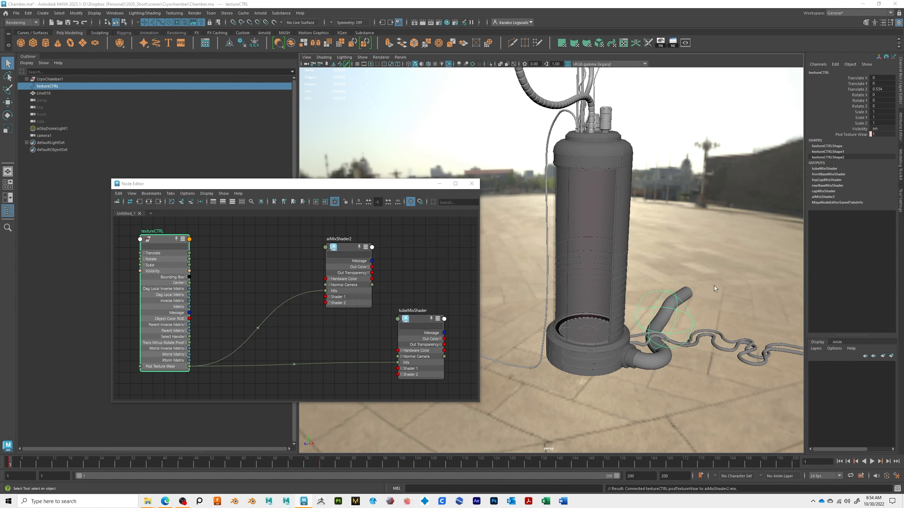
Step: Open the Hypershade graph and reposition the aiMixShader2 node near its shading group
{"action": "left_click", "coordinate": [348, 247]}
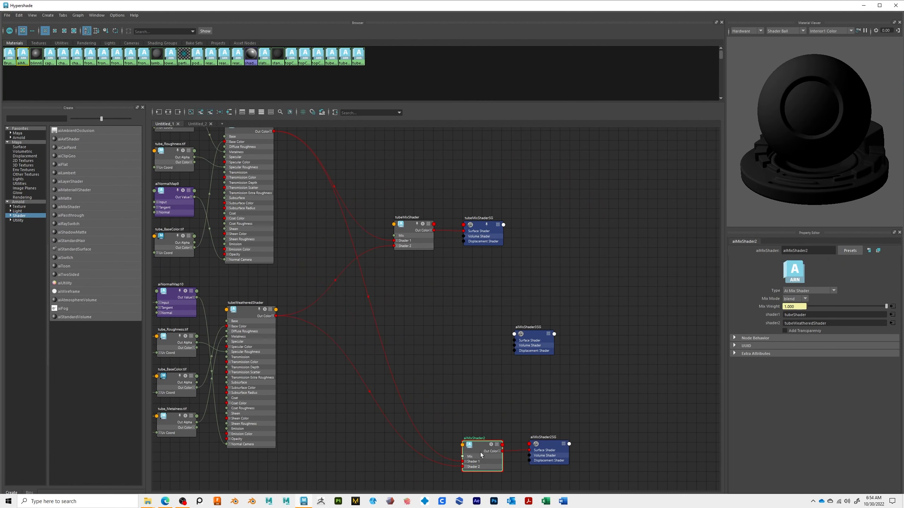
{"action": "left_click_drag", "start_coordinate": [481, 455], "coordinate": [450, 418]}
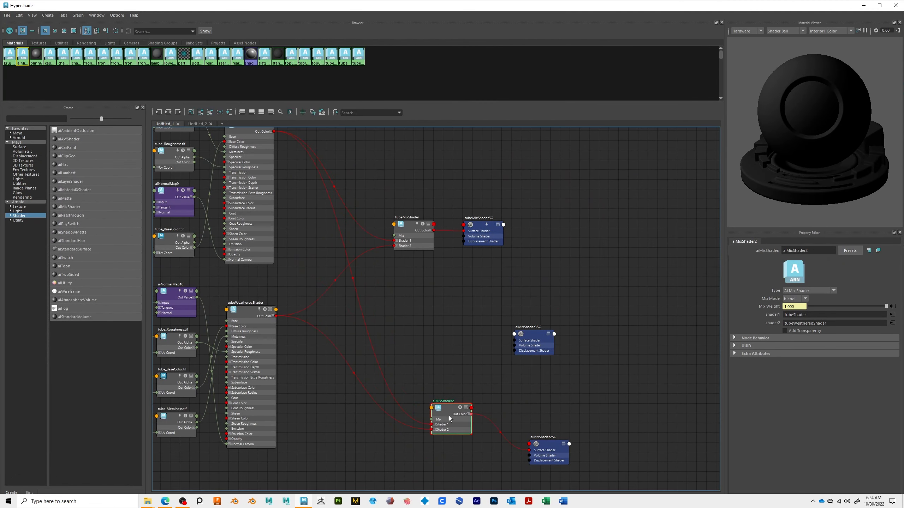
{"action": "middle_click_drag", "start_coordinate": [422, 326], "coordinate": [549, 365], "text": "alt"}
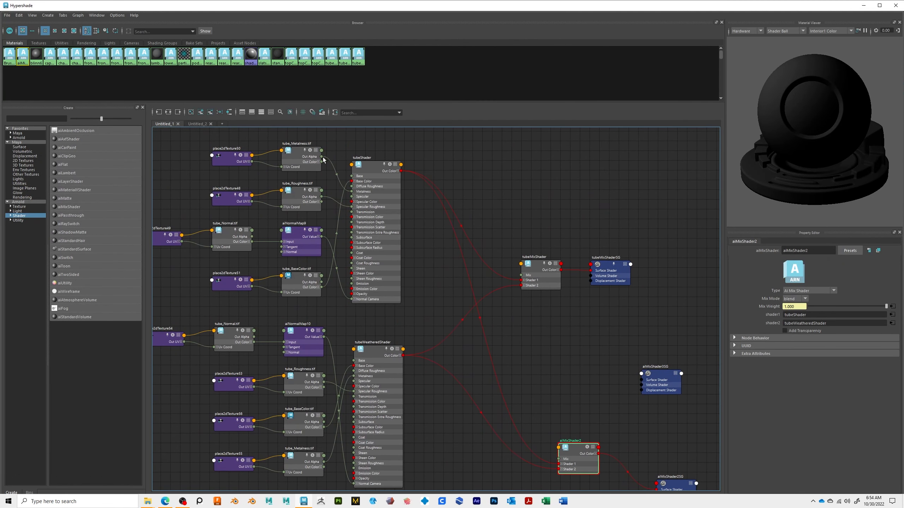
{"action": "middle_click_drag", "start_coordinate": [543, 441], "coordinate": [473, 345], "text": "alt"}
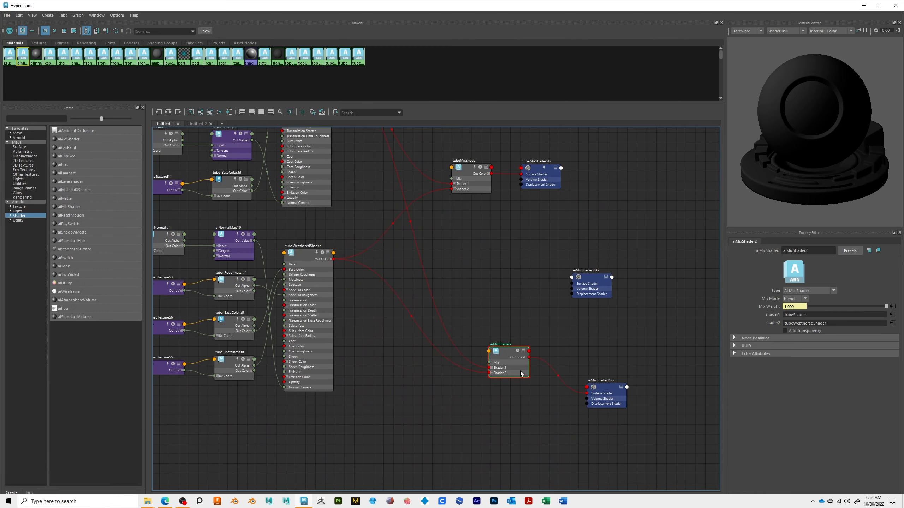
{"action": "middle_click_drag", "start_coordinate": [515, 376], "coordinate": [497, 386], "text": "alt"}
{"action": "left_click_drag", "start_coordinate": [497, 386], "coordinate": [508, 388]}
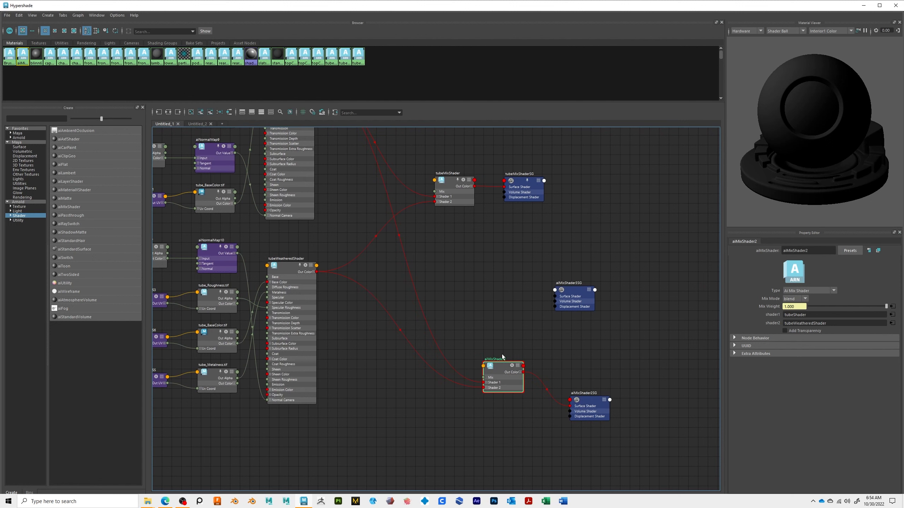
Step: Delete the unconnected empty shading group node from the Hypershade graph
{"action": "left_click_drag", "start_coordinate": [590, 404], "coordinate": [587, 371]}
{"action": "middle_click_drag", "start_coordinate": [595, 383], "coordinate": [575, 409], "text": "alt"}
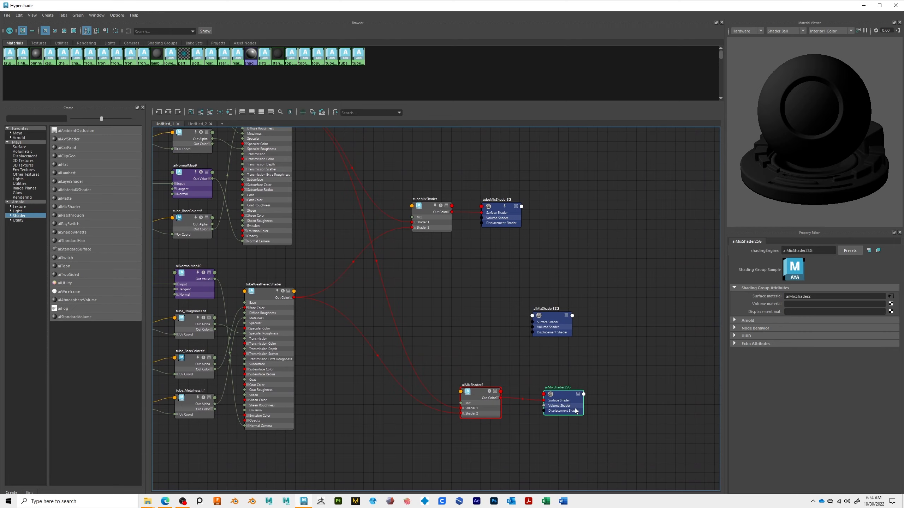
{"action": "middle_click_drag", "start_coordinate": [485, 340], "coordinate": [484, 359], "text": "alt"}
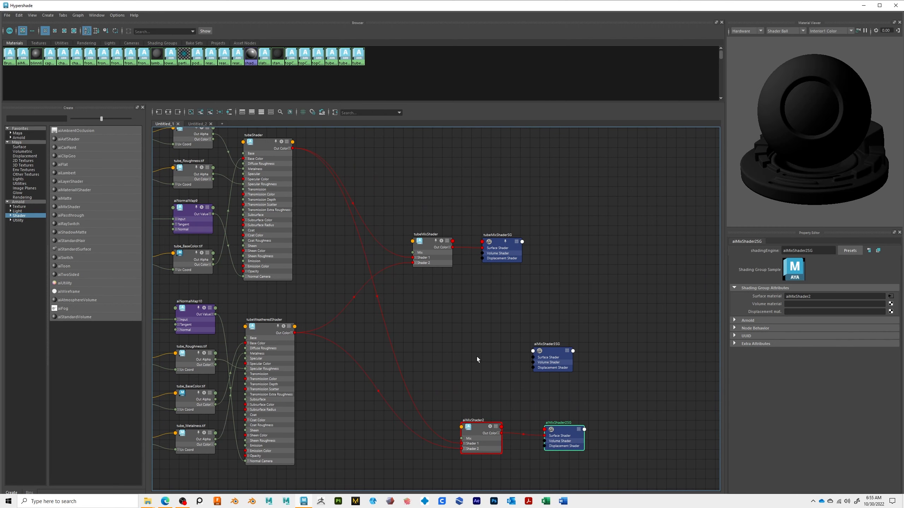
{"action": "left_click_drag", "start_coordinate": [480, 314], "coordinate": [627, 396]}
{"action": "key", "text": "Delete"}
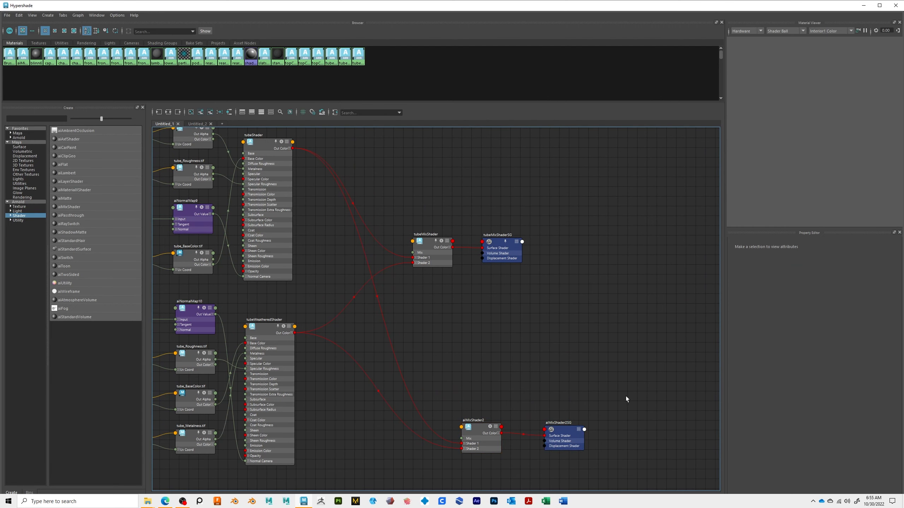
Step: Reposition aiMixShader2 and its aiMixShader2SG shading group node higher in the Hypershade graph
{"action": "middle_click_drag", "start_coordinate": [489, 309], "coordinate": [453, 269], "text": "alt"}
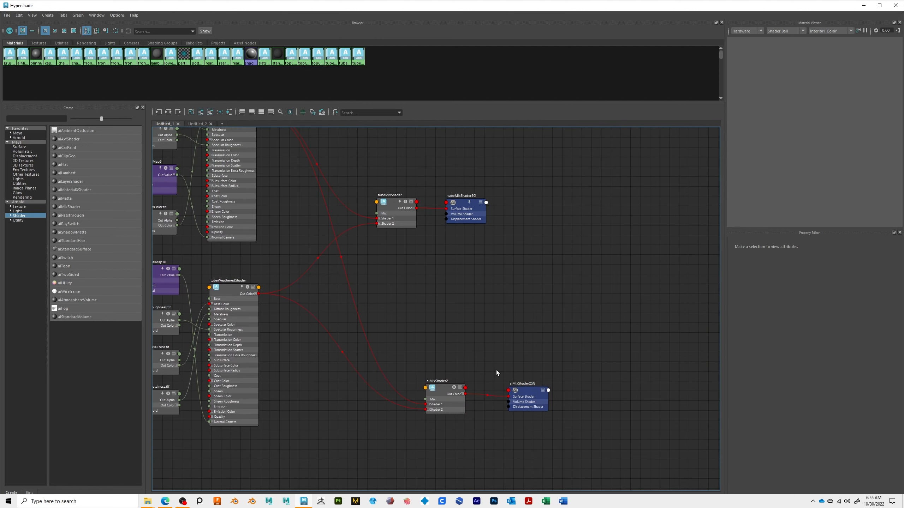
{"action": "left_click_drag", "start_coordinate": [457, 406], "coordinate": [497, 291]}
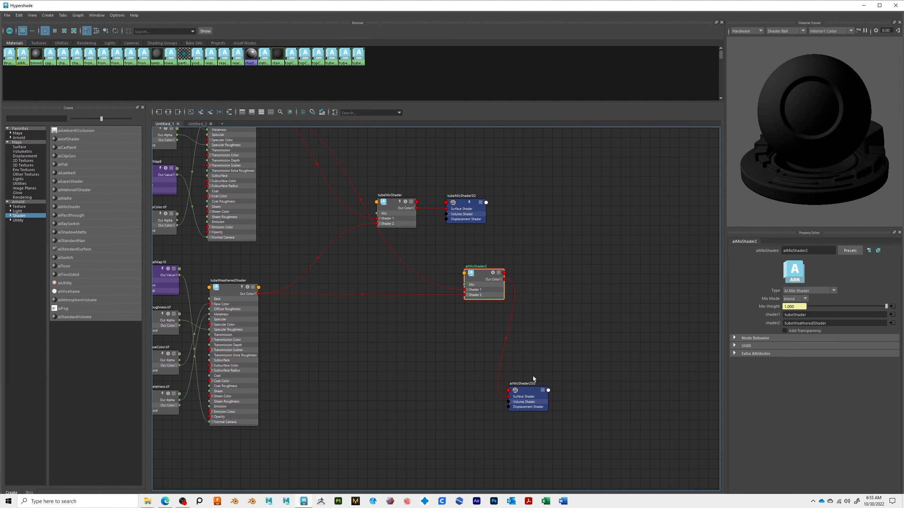
{"action": "left_click_drag", "start_coordinate": [528, 391], "coordinate": [612, 312]}
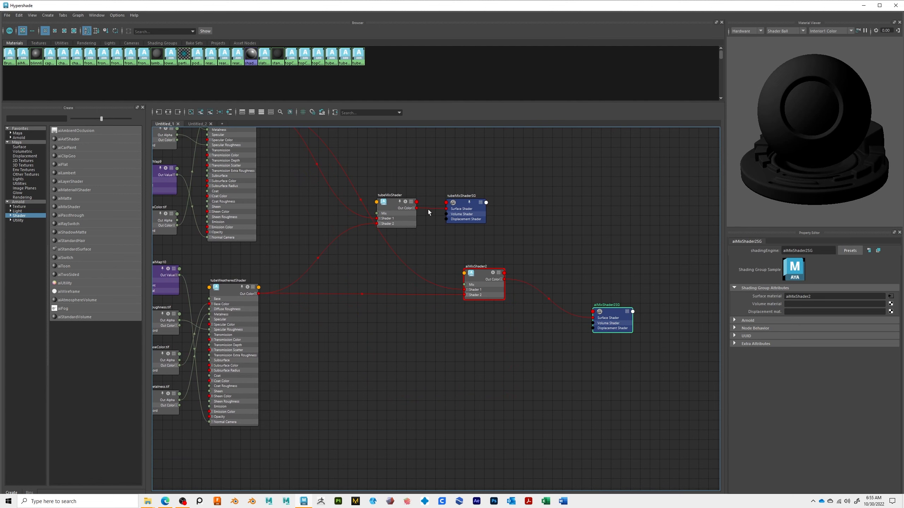
Step: Connect tubeMixShader's Out Color to aiMixShader2's Shader 1 input and nudge the nearby shader nodes into place
{"action": "left_click_drag", "start_coordinate": [415, 208], "coordinate": [464, 290]}
{"action": "left_click_drag", "start_coordinate": [235, 288], "coordinate": [223, 303]}
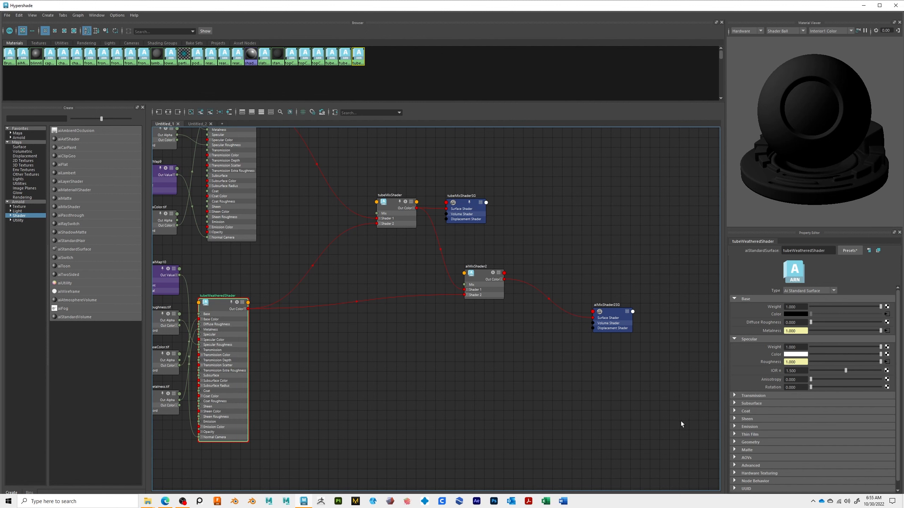
{"action": "middle_click_drag", "start_coordinate": [543, 309], "coordinate": [524, 284], "text": "alt"}
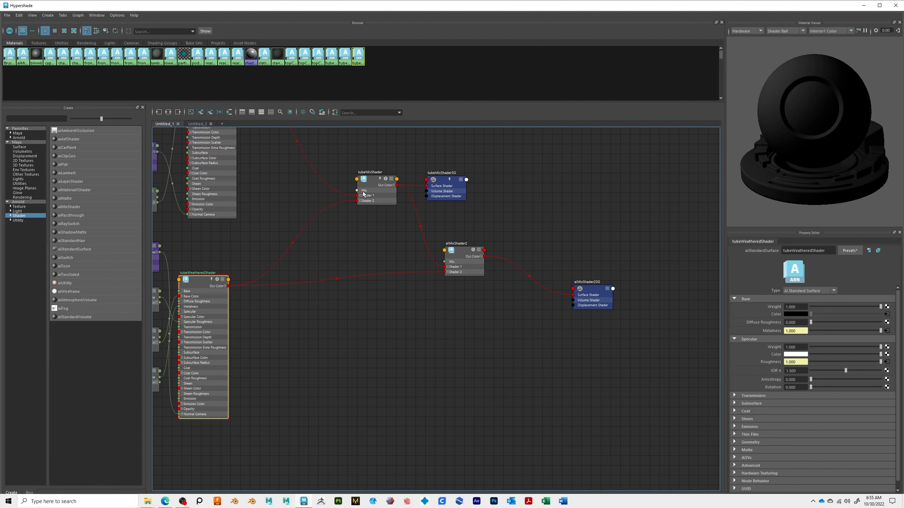
{"action": "left_click_drag", "start_coordinate": [374, 185], "coordinate": [374, 195]}
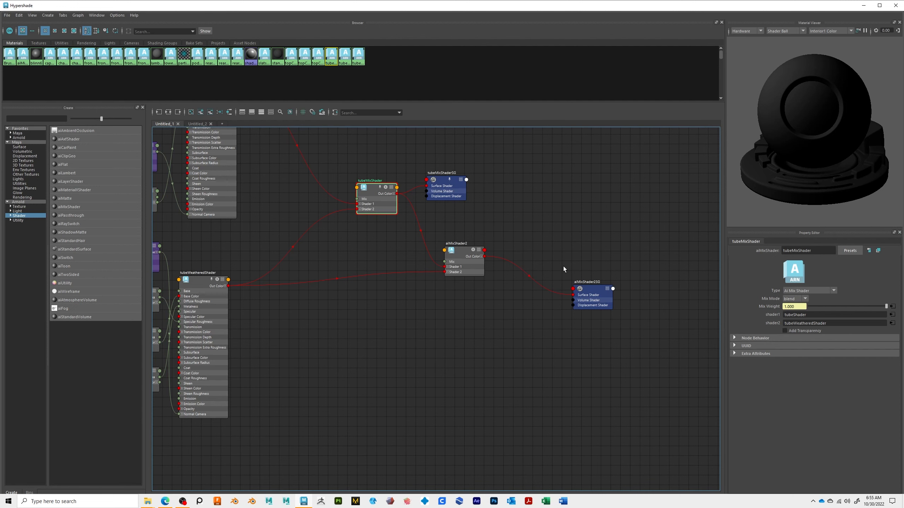
Step: Close the Hypershade window
{"action": "left_click_drag", "start_coordinate": [591, 6], "coordinate": [591, 42]}
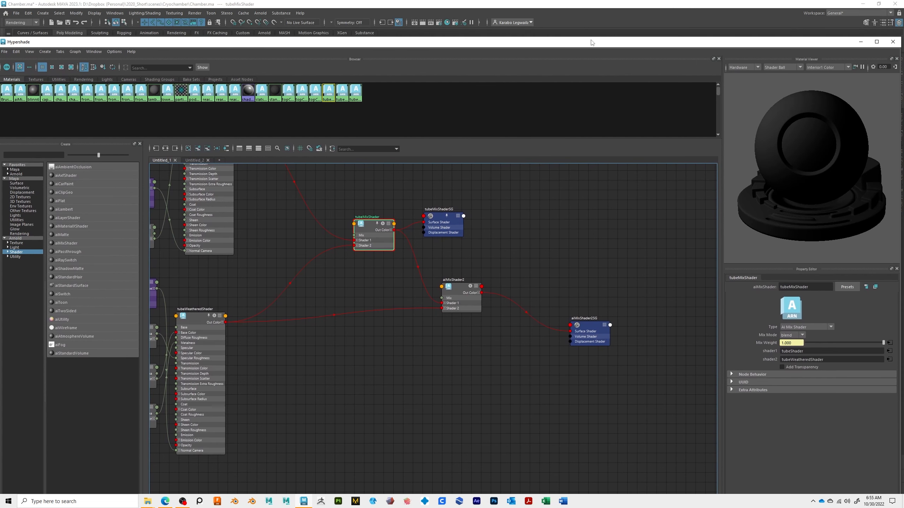
{"action": "left_click", "coordinate": [892, 42]}
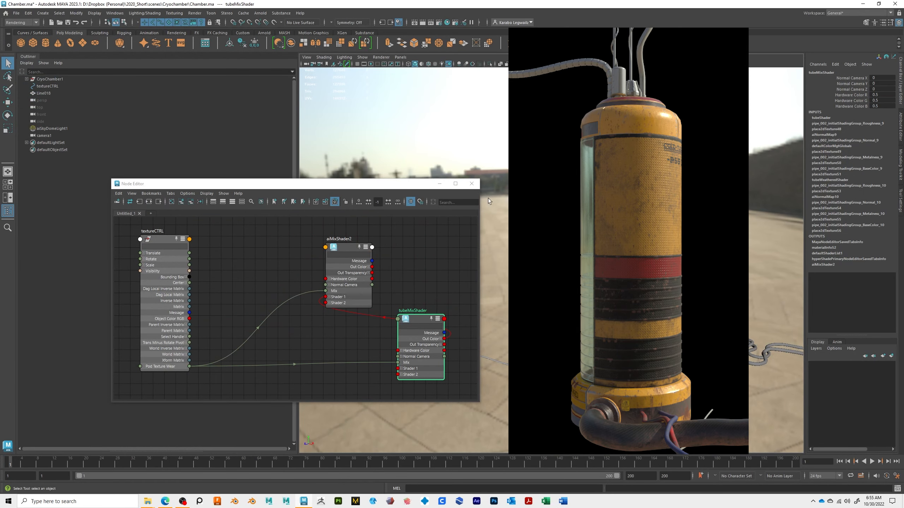